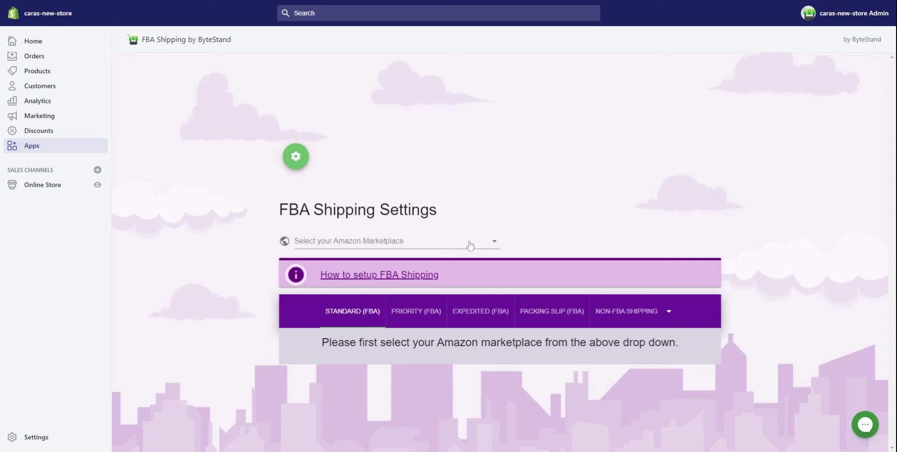
- Open the FBA Shipping app's Settings & Help panel with the green gear button
click(297, 157)
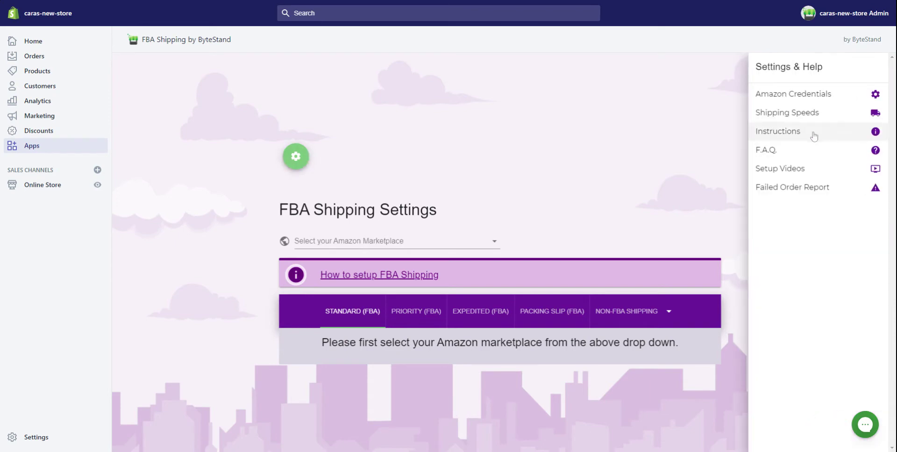
- Save the Amazon seller credentials and mark marketplace entry as finished
click(813, 100)
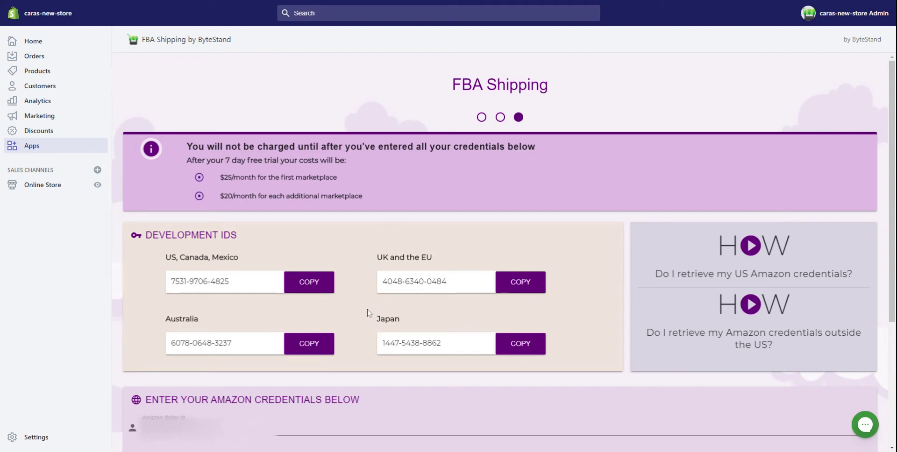
scroll(354, 429, down, 4)
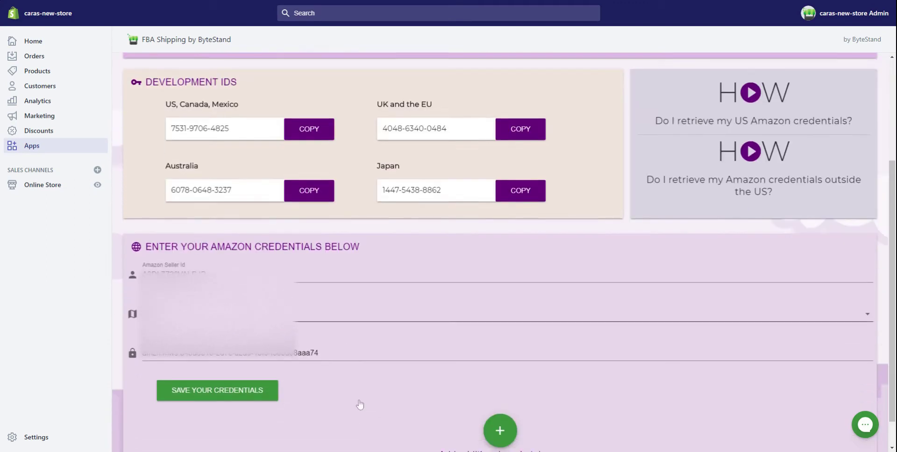
click(260, 362)
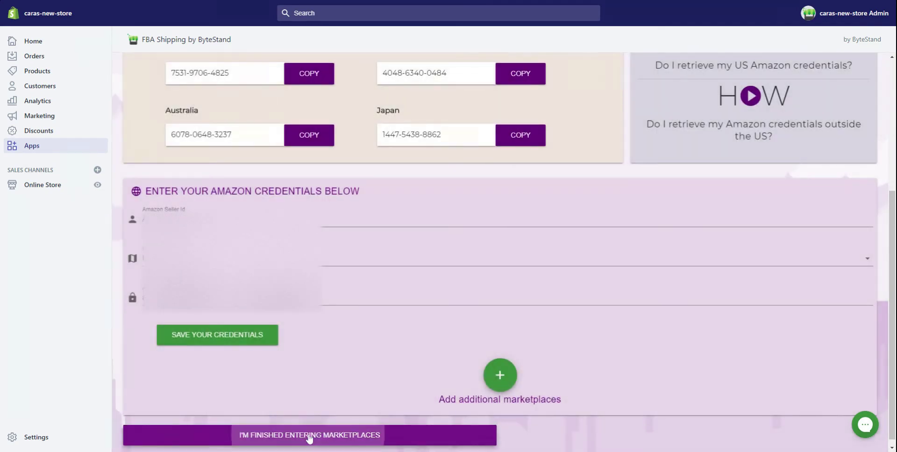
click(308, 435)
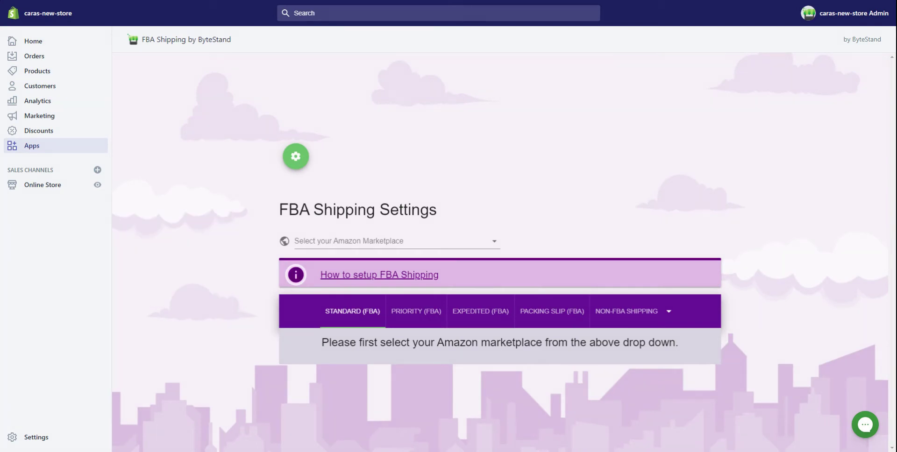
- Choose United States as the Amazon marketplace and dismiss the info banner
click(399, 243)
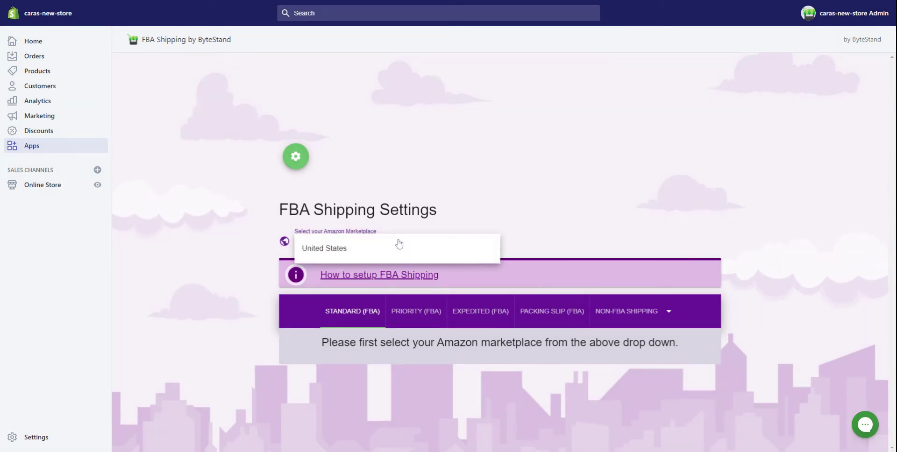
click(366, 256)
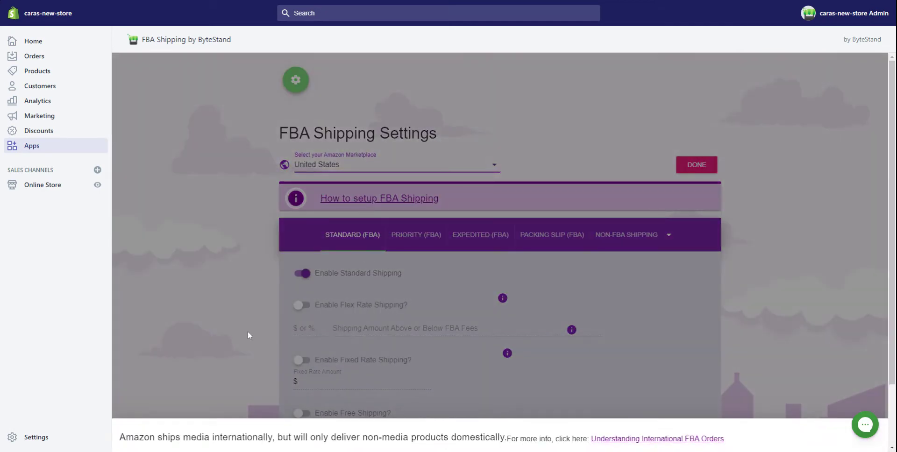
click(248, 333)
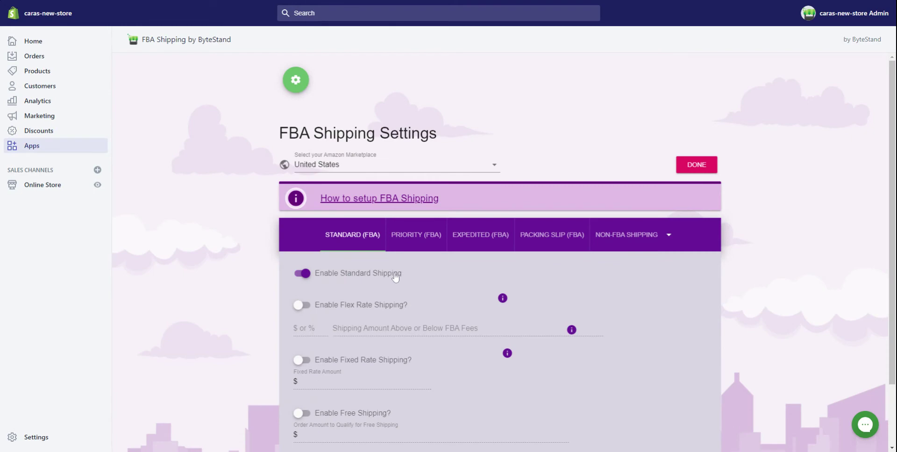
scroll(415, 274, down, 2)
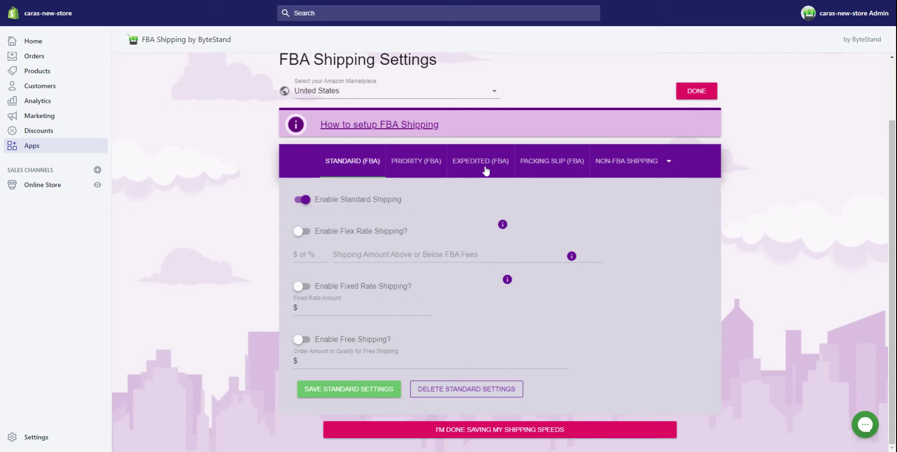
- Look over the Priority and Expedited tabs, then return to Standard (FBA) options
click(420, 159)
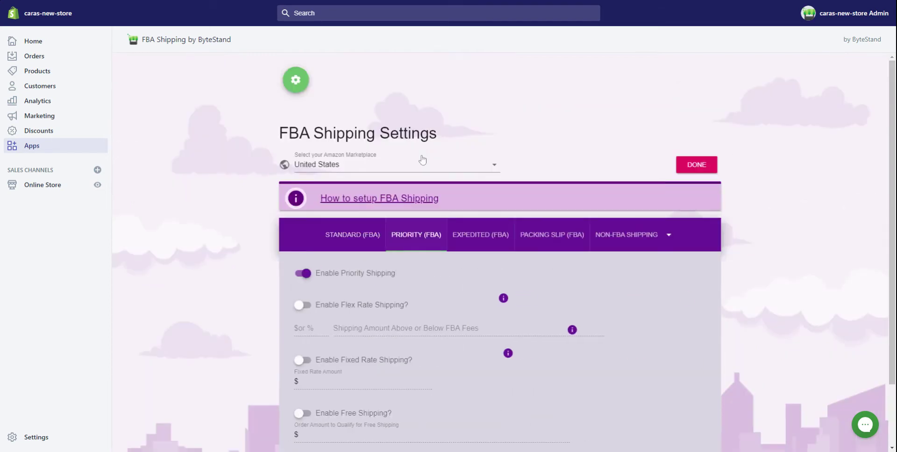
scroll(438, 202, down, 1)
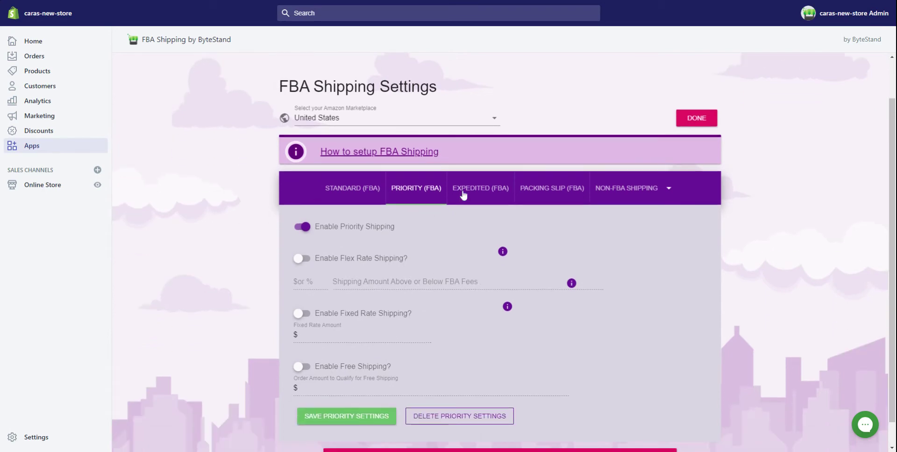
click(453, 198)
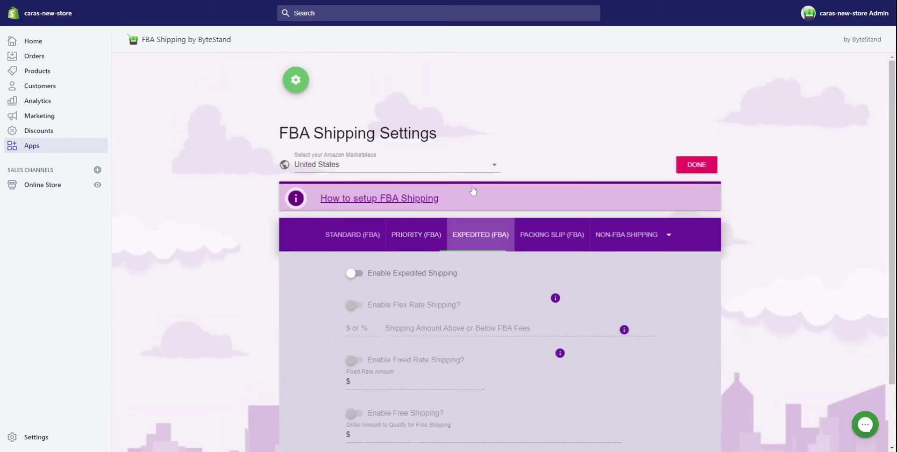
click(337, 234)
scroll(379, 249, down, 2)
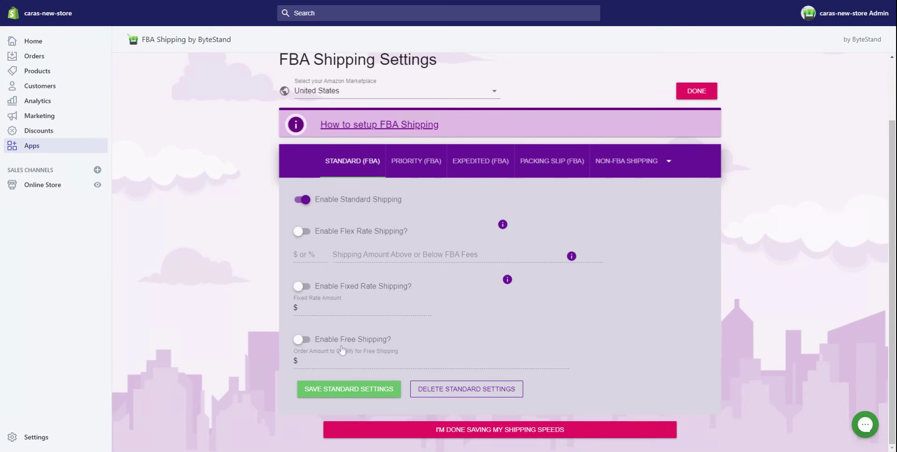
- Toggle flex rate on and off, then try a fixed rate of 10 and switch it off
click(300, 233)
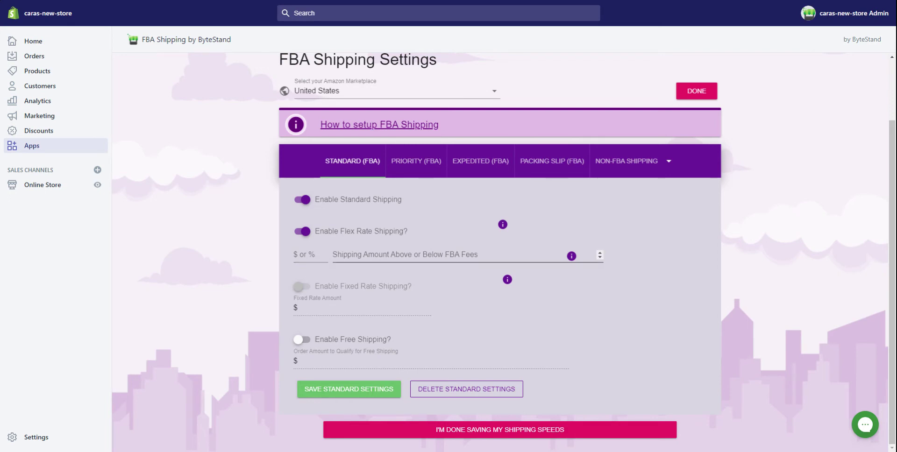
click(302, 231)
click(303, 290)
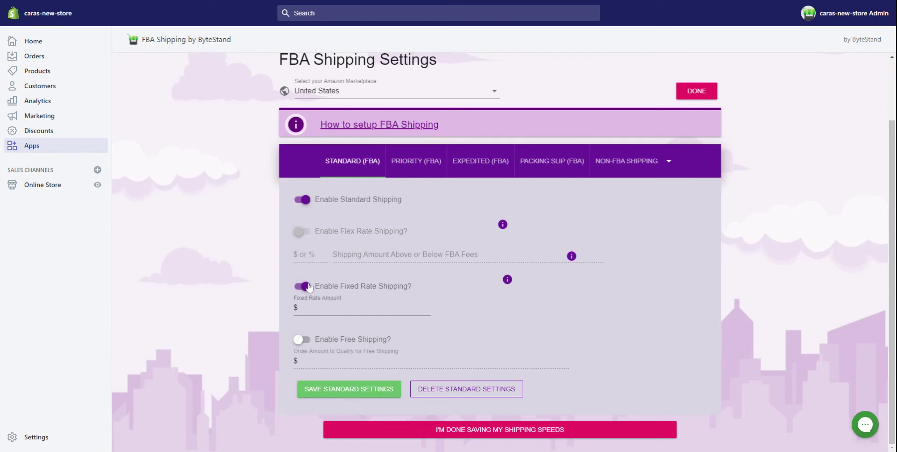
click(333, 307)
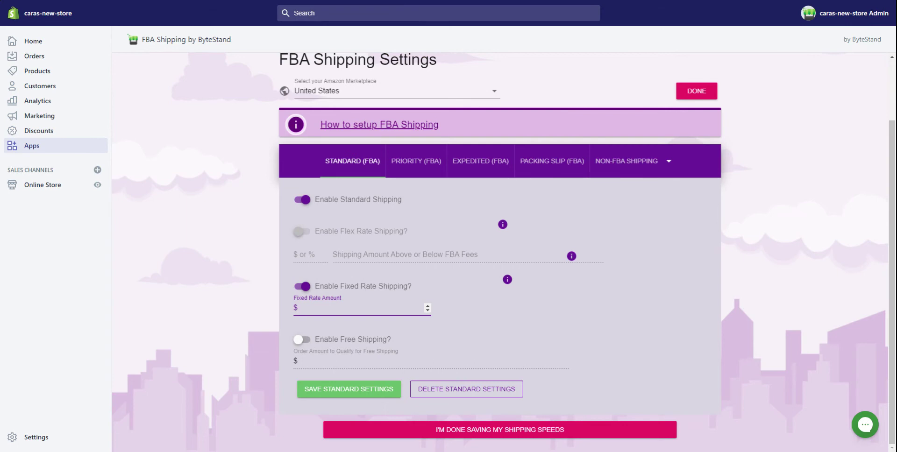
text(10)
click(304, 286)
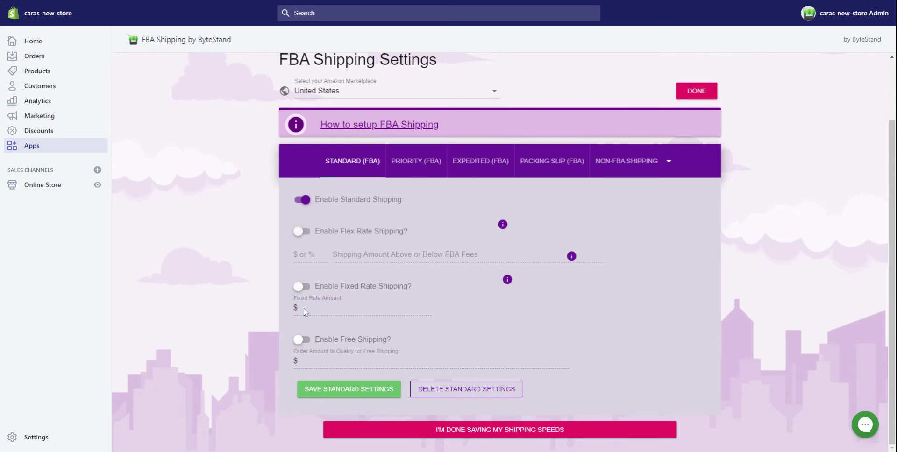
- Try free shipping with a 25 threshold, then switch it back off
click(302, 343)
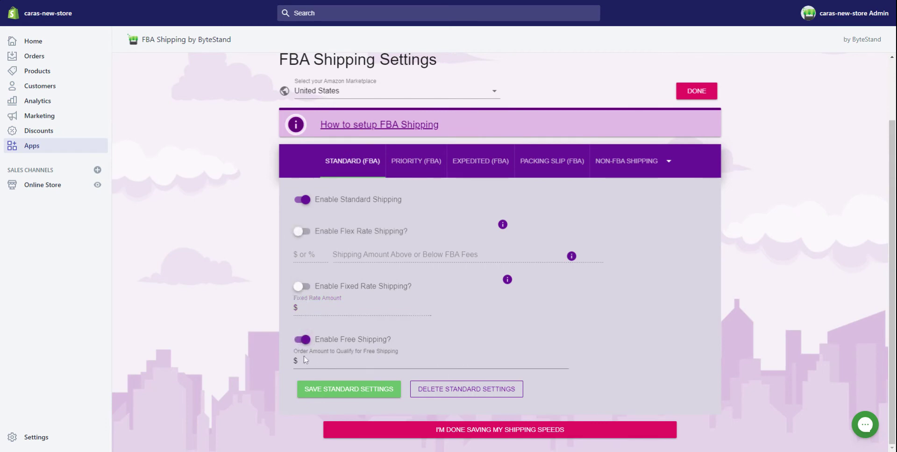
click(306, 360)
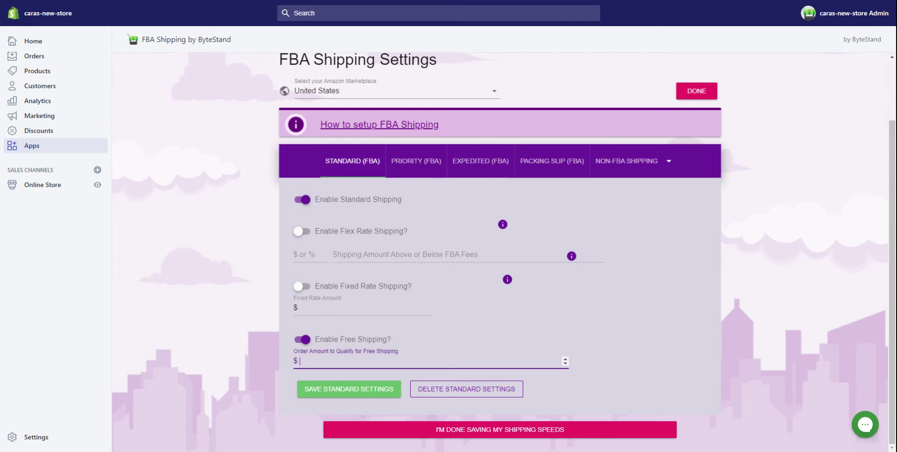
text(25)
click(303, 340)
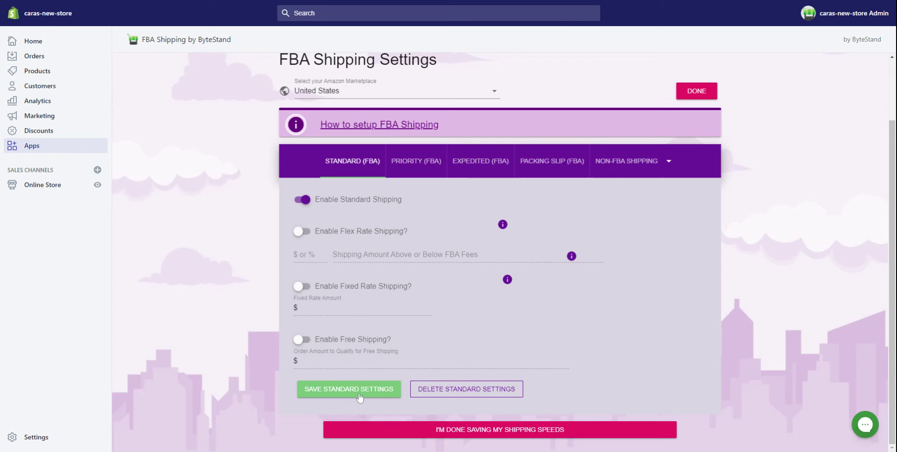
- Finish the shipping speeds to bring up the six-step Setup Instructions
click(471, 433)
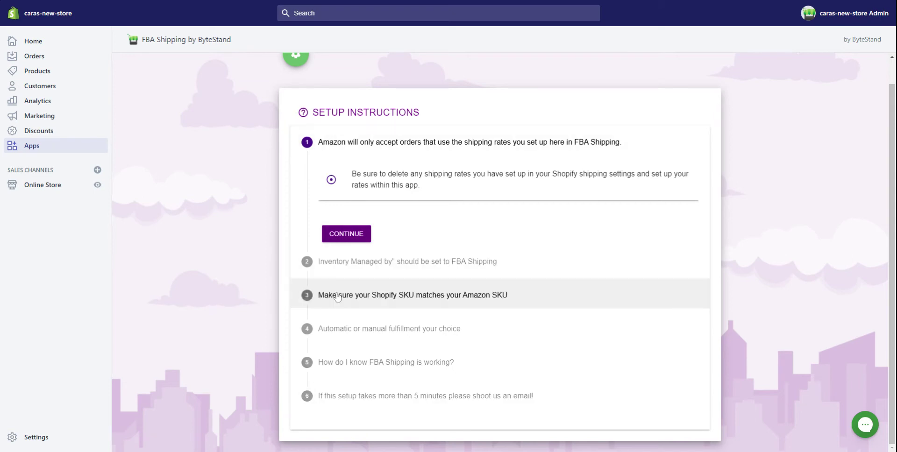
- Select all three earring products and open them in the bulk editor's Add fields list
click(45, 75)
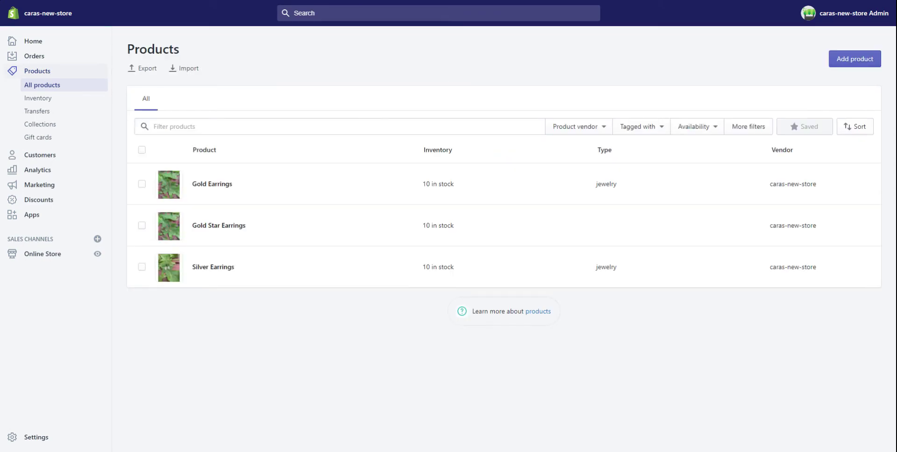
click(141, 150)
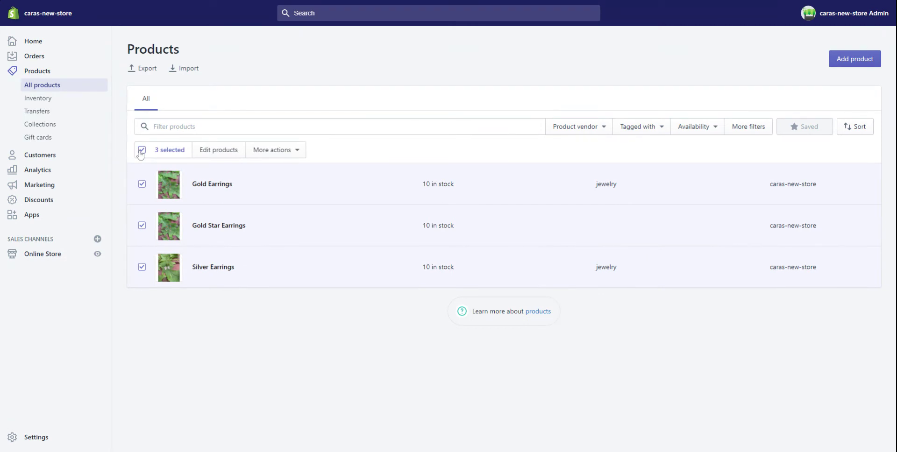
click(219, 150)
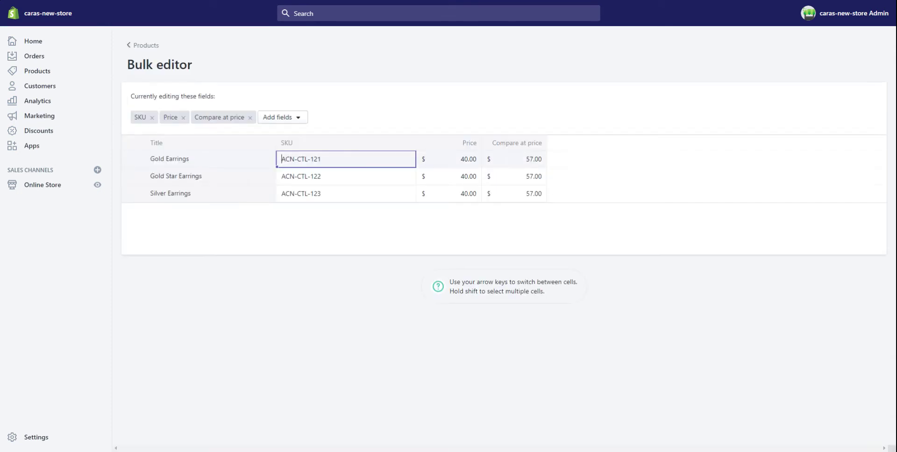
click(248, 161)
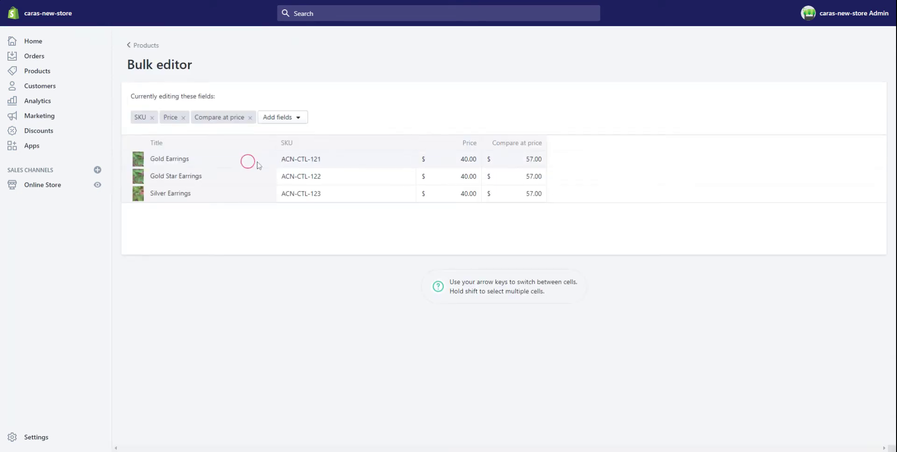
click(333, 131)
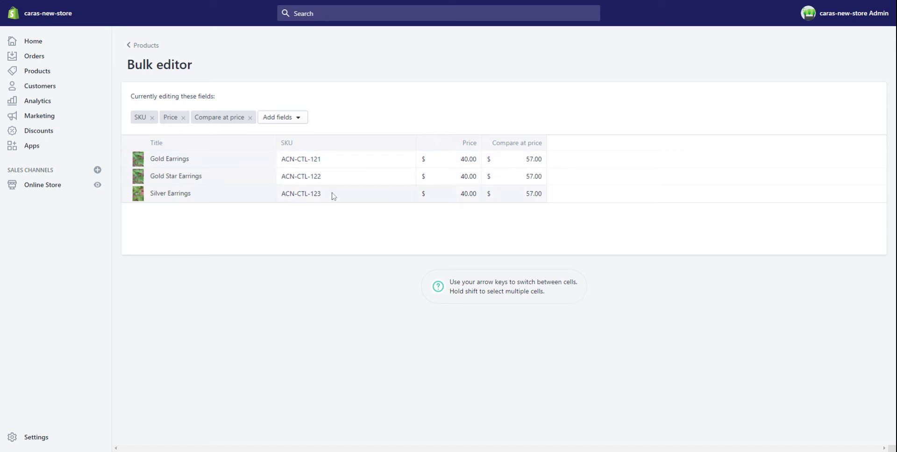
click(294, 118)
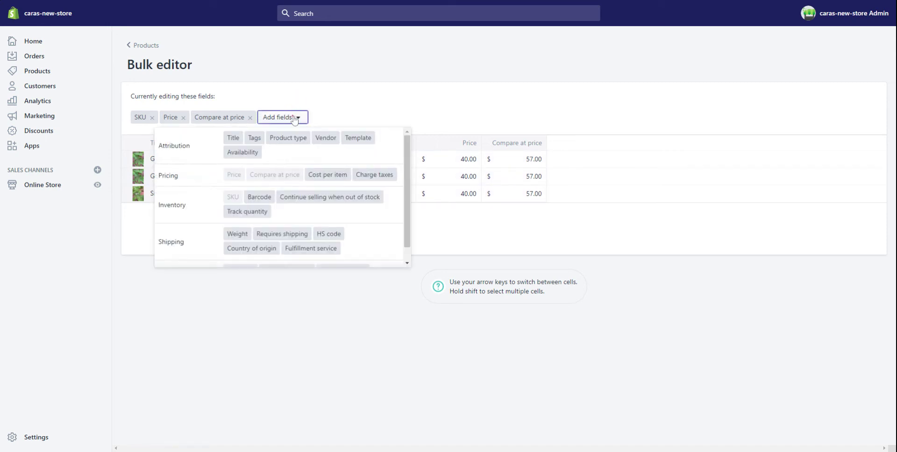
- Add the Fulfillment service column and save Silver Earrings' fulfillment as FBA Shipping
click(309, 249)
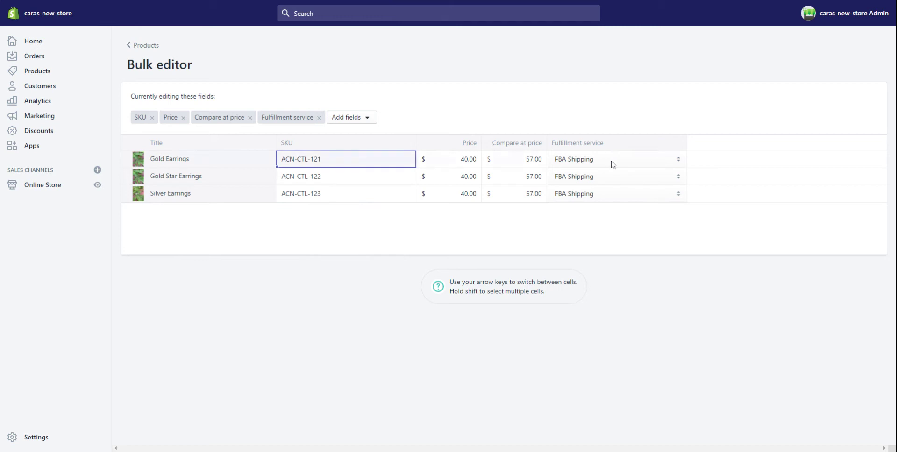
click(679, 197)
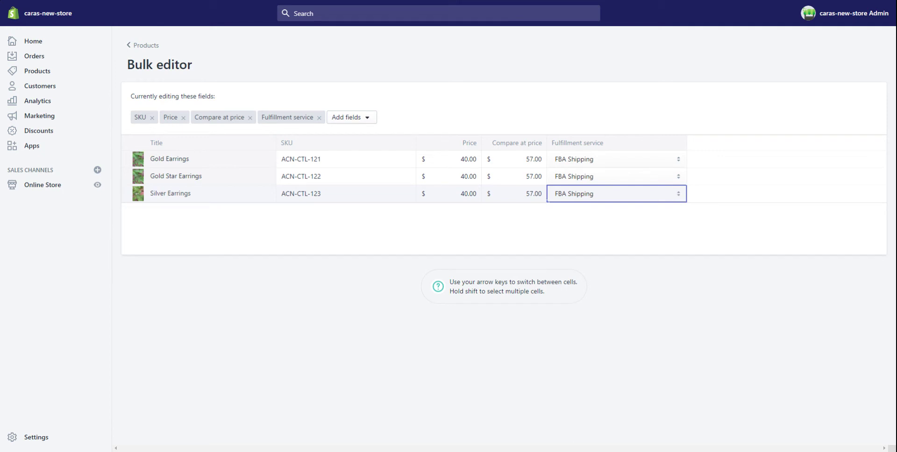
click(678, 193)
key(Up)
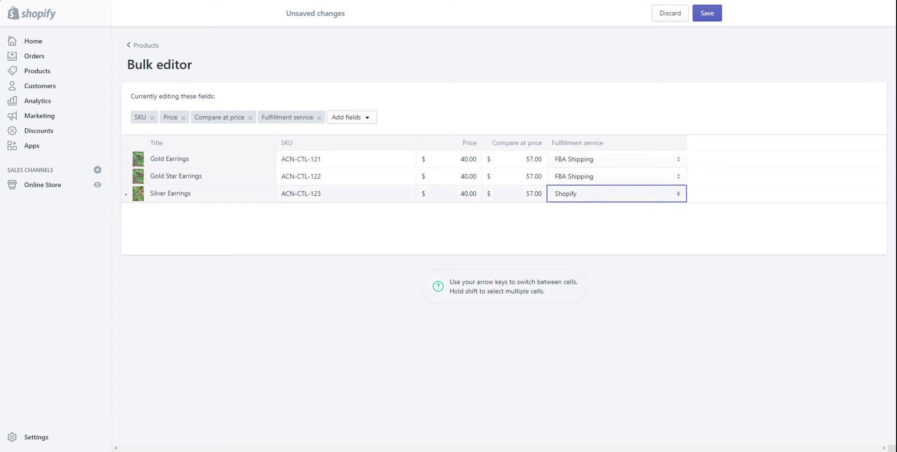
click(660, 217)
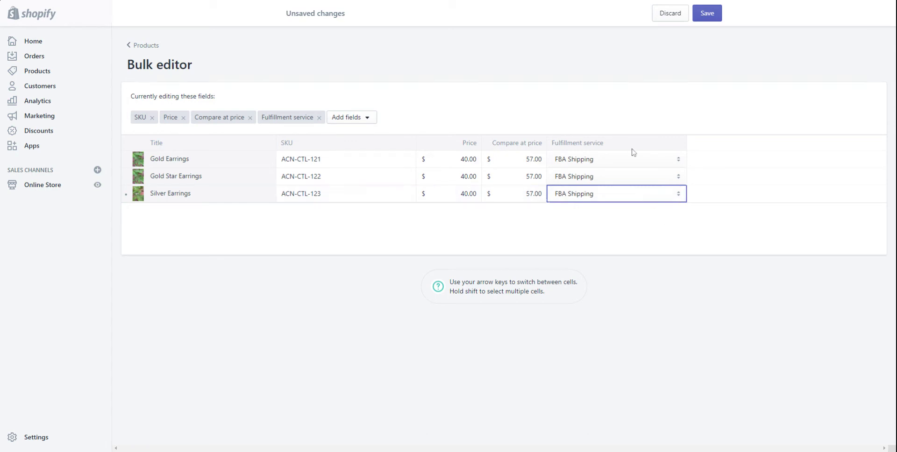
click(706, 14)
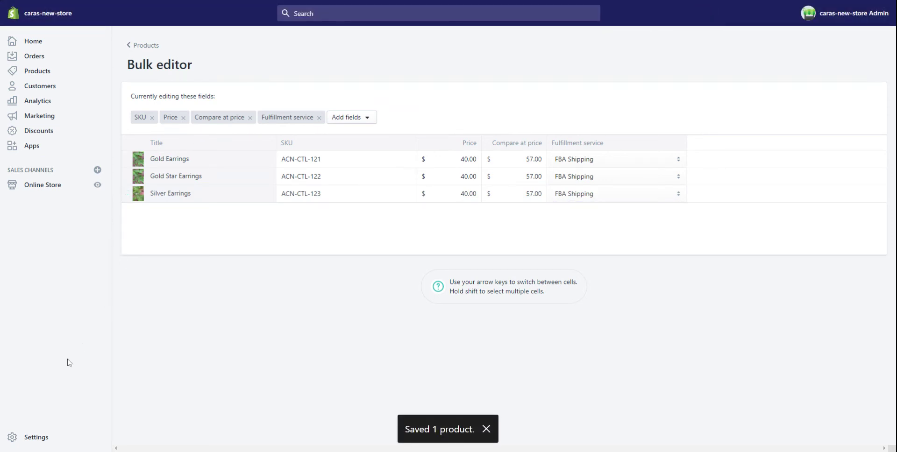
- Open the General shipping profile from Settings > Shipping and delivery > Manage rates
click(37, 437)
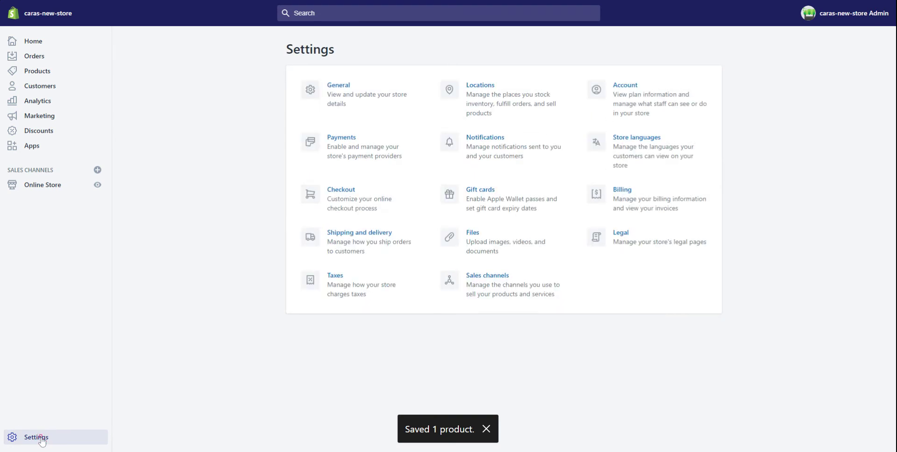
click(346, 248)
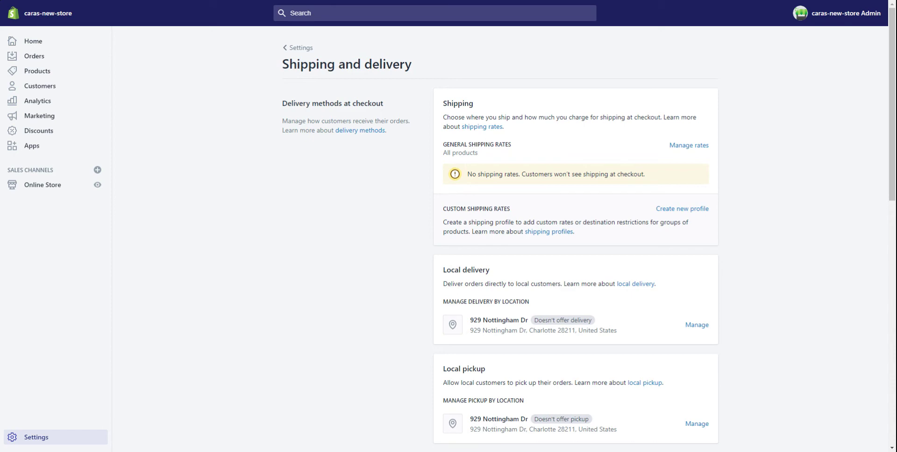
click(683, 147)
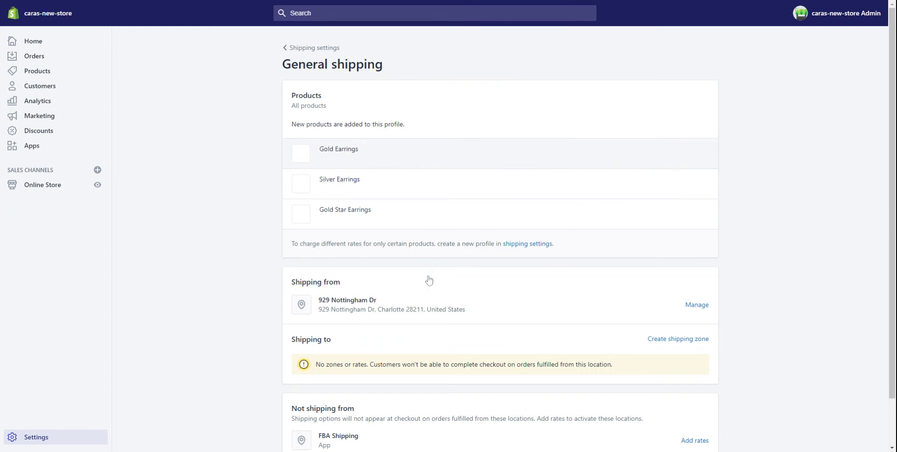
scroll(428, 280, down, 1)
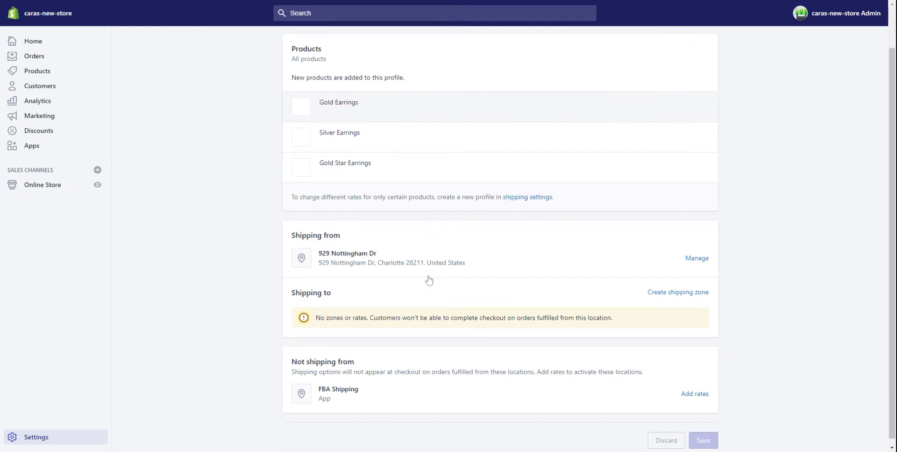
click(702, 263)
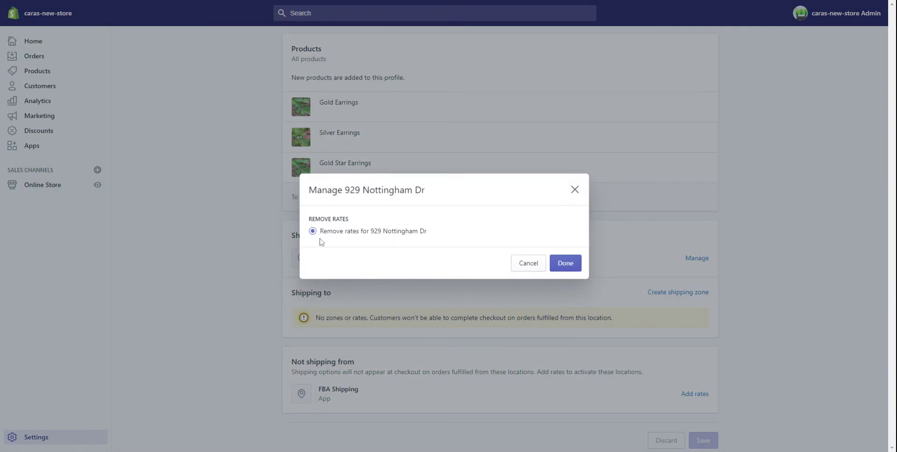
click(566, 263)
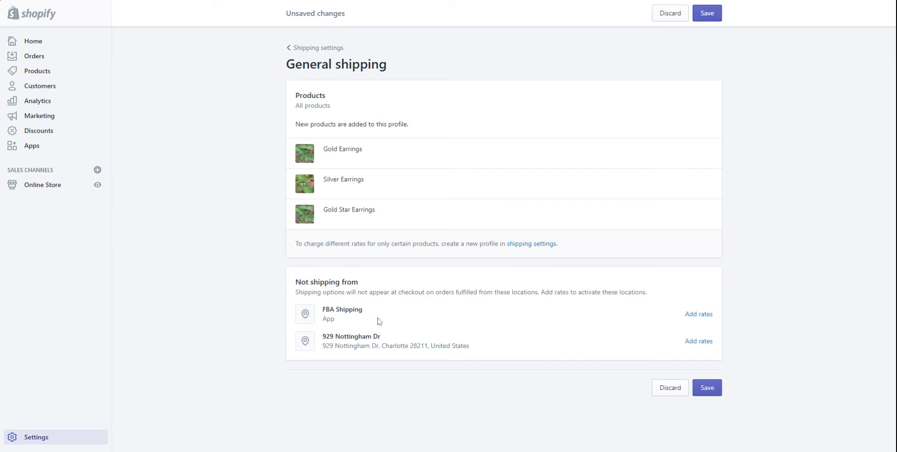
click(700, 318)
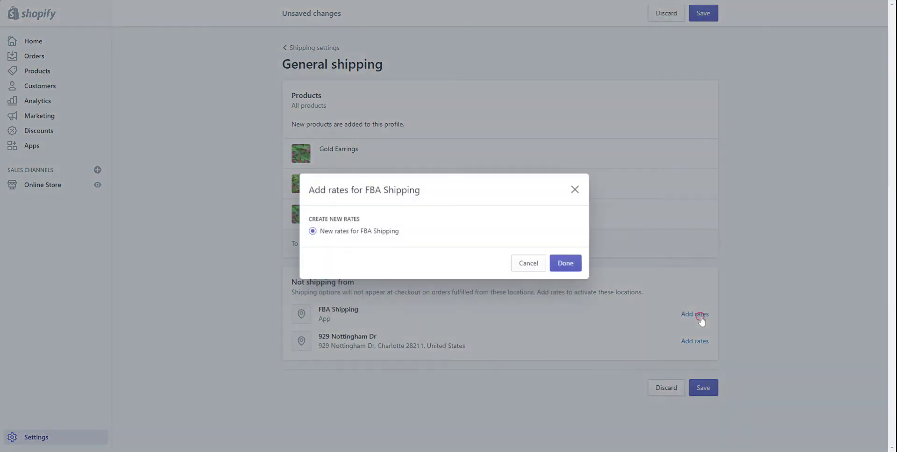
click(565, 263)
scroll(564, 268, down, 1)
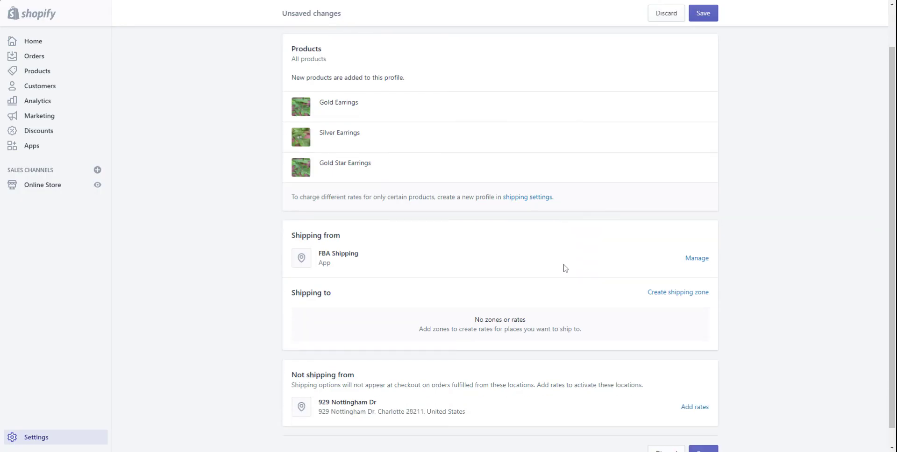
scroll(564, 267, down, 1)
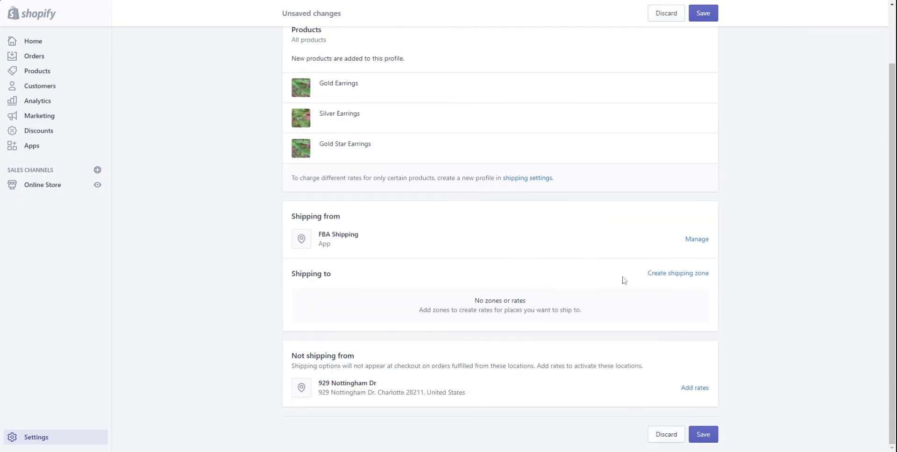
click(675, 279)
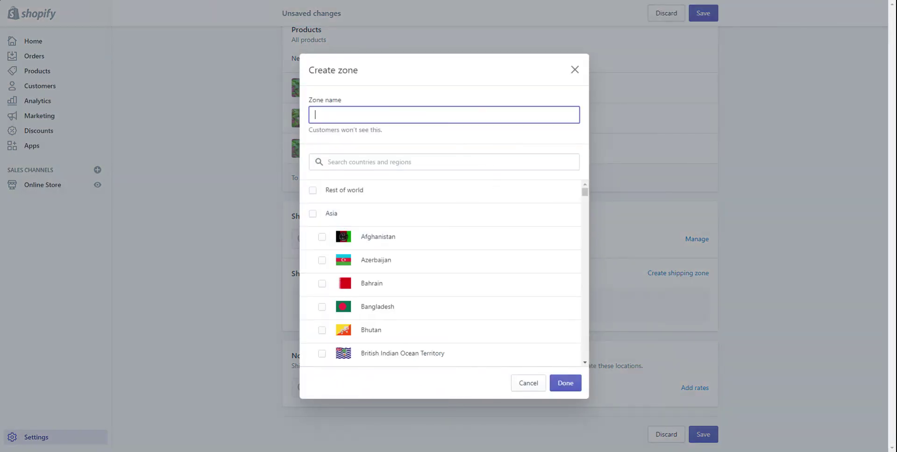
- Create a zone named United States, finding and ticking United States via a 'States' search
text(United States)
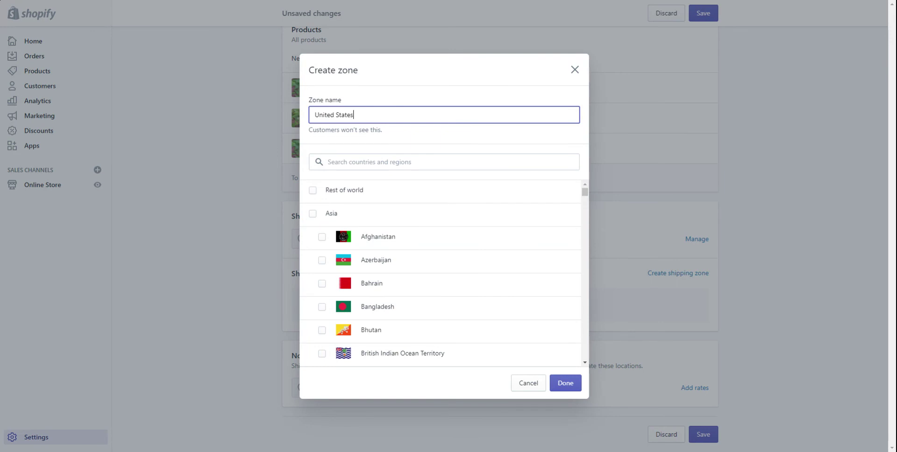
click(414, 161)
text(States)
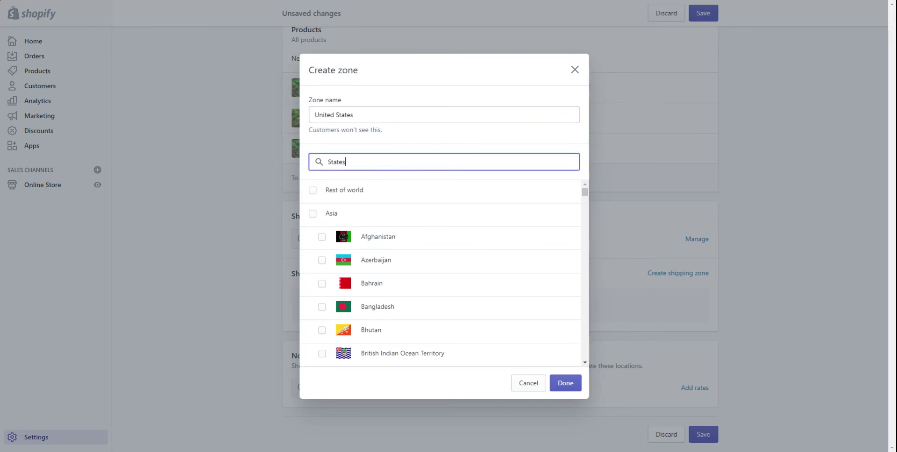
click(312, 191)
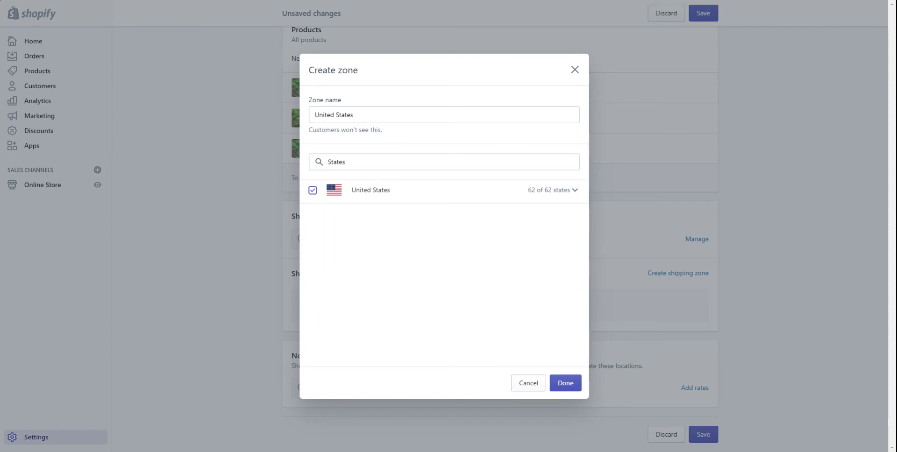
click(565, 382)
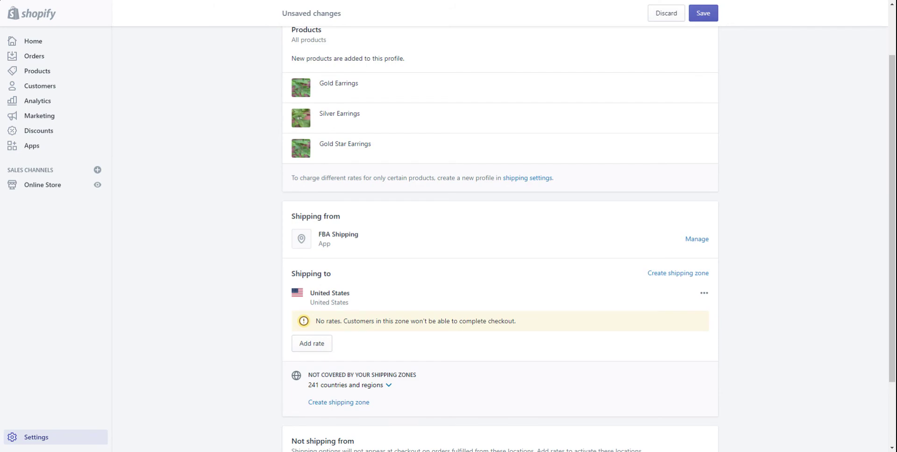
- Open a new rate for the United States zone, choosing your own rates over carrier-calculated ones
click(317, 349)
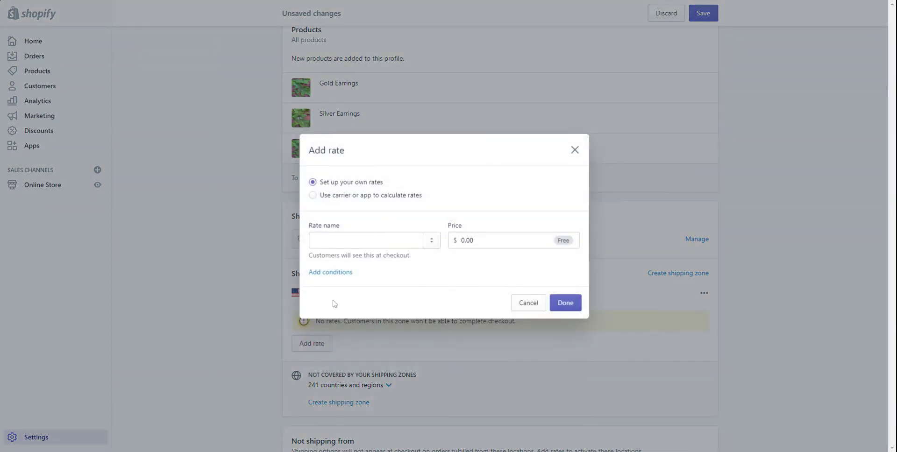
click(366, 195)
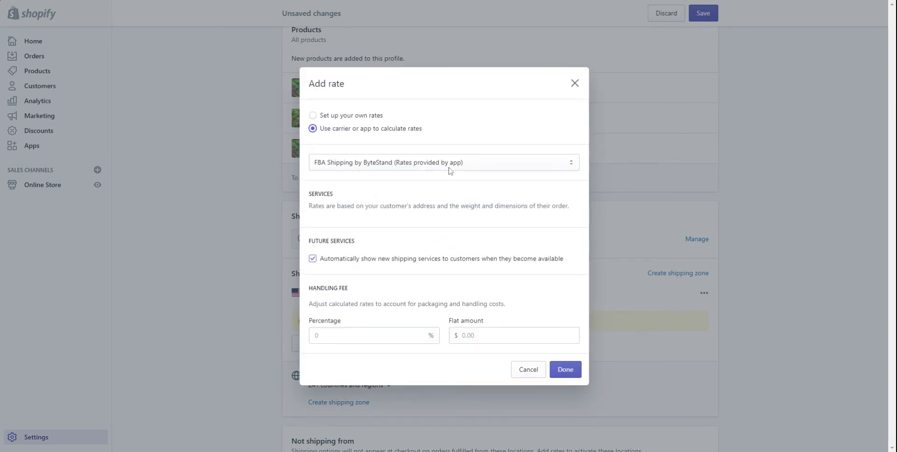
click(355, 115)
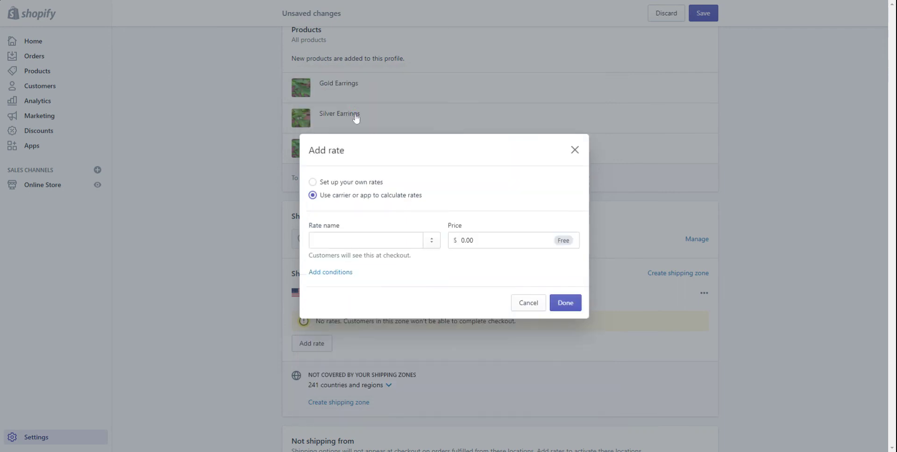
- Try the names Standard, Priority and Expedited in the rate name field, leaving it empty
click(337, 241)
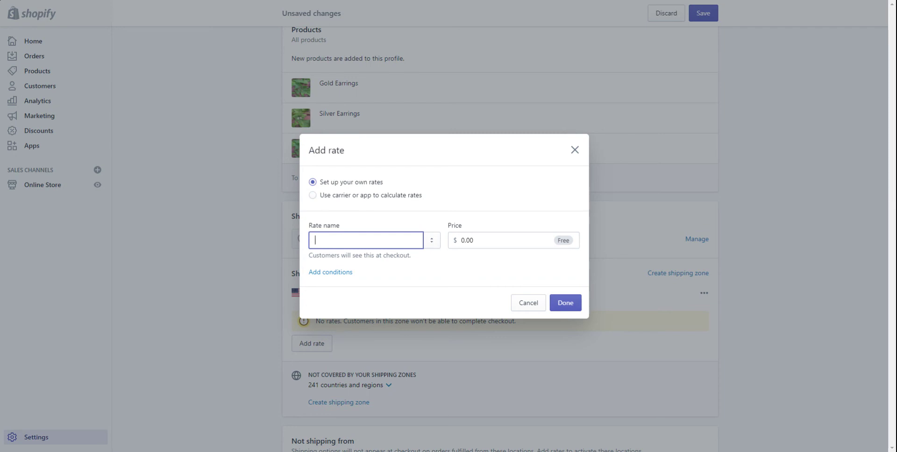
text(Standard)
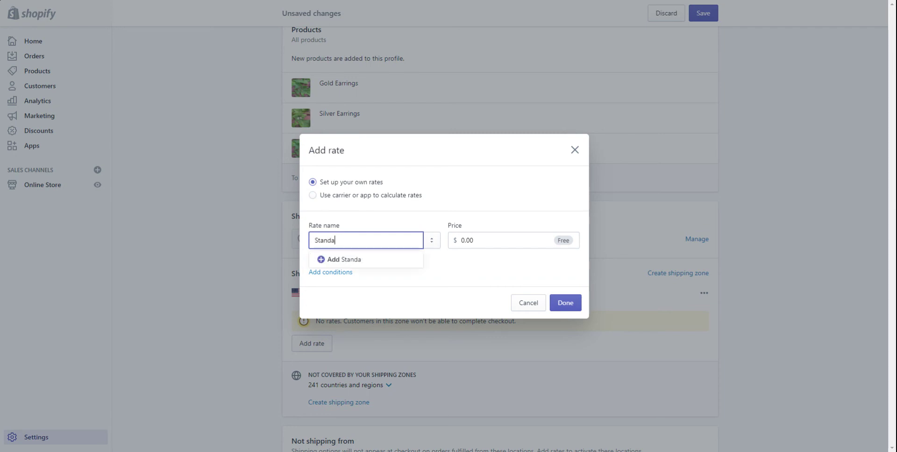
key(BackSpace)
key(BackSpace)
key(BackSpace)
key(BackSpace)
key(BackSpace)
key(BackSpace)
key(BackSpace)
key(BackSpace)
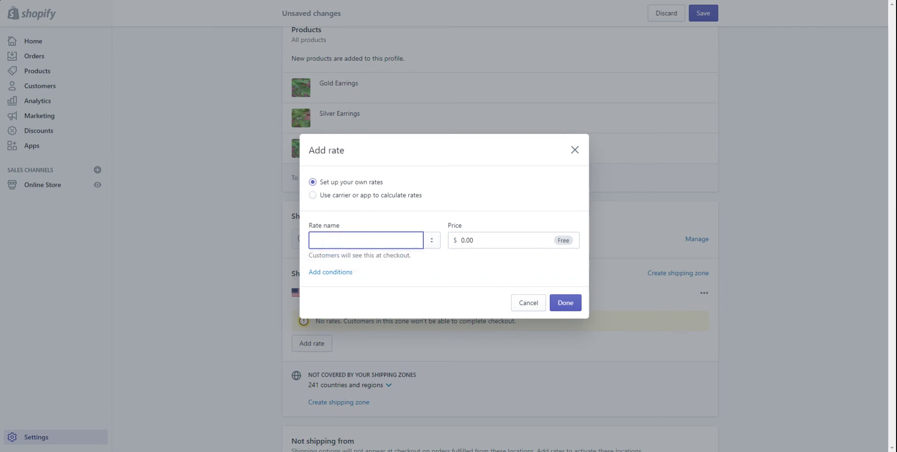
text(Priority)
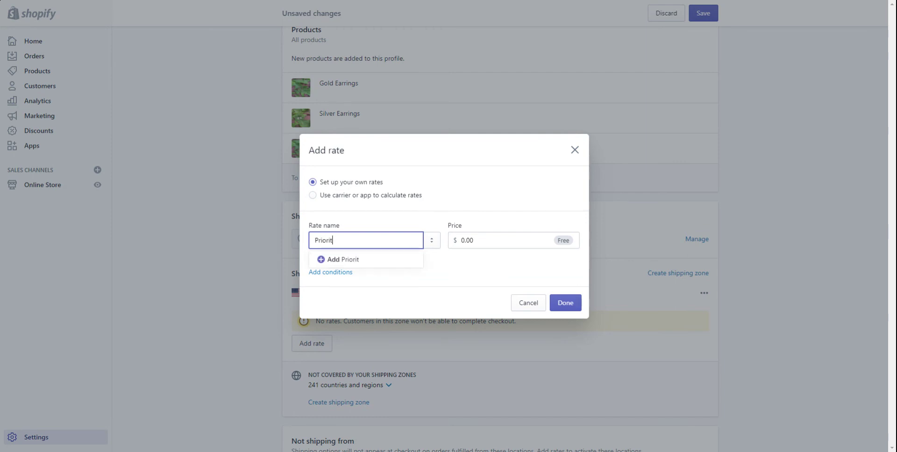
key(BackSpace)
key(BackSpace)
key(BackSpace)
key(BackSpace)
key(BackSpace)
key(BackSpace)
key(BackSpace)
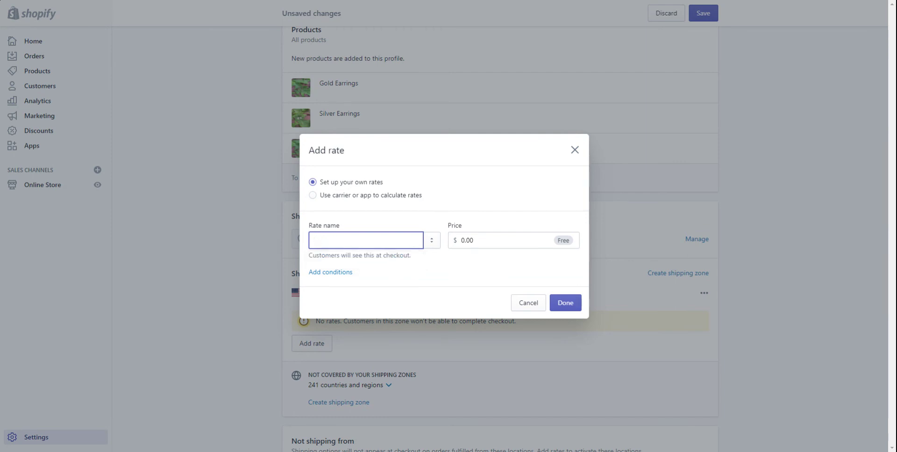
text(Expedited)
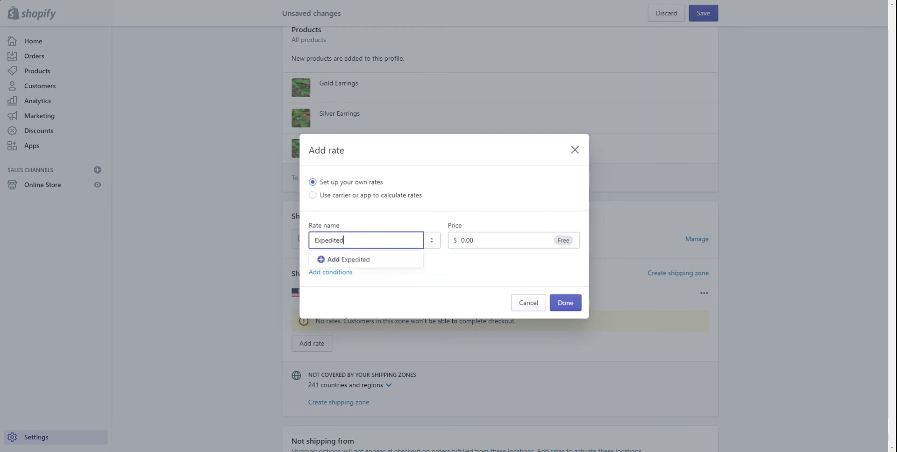
key(BackSpace)
key(BackSpace)
key(BackSpace)
key(BackSpace)
key(BackSpace)
key(BackSpace)
key(BackSpace)
key(BackSpace)
key(BackSpace)
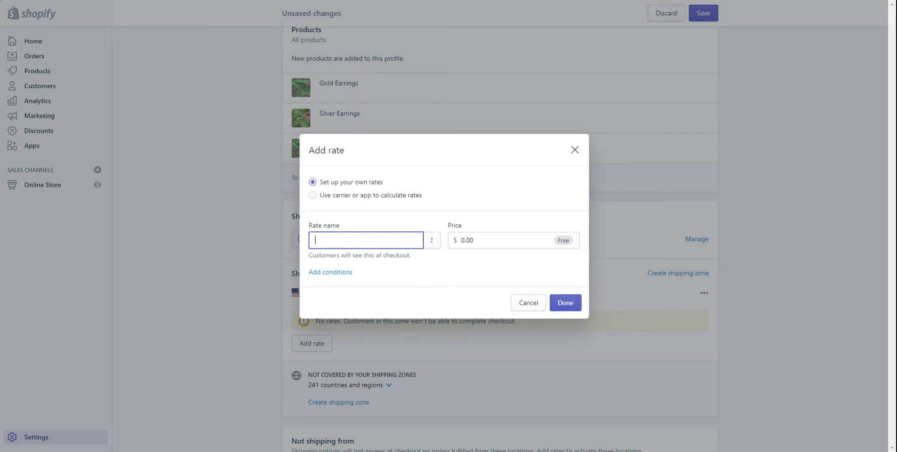
- Add a Standard rate of $5.00 based on order price, for orders up to $24.99
text(Stand)
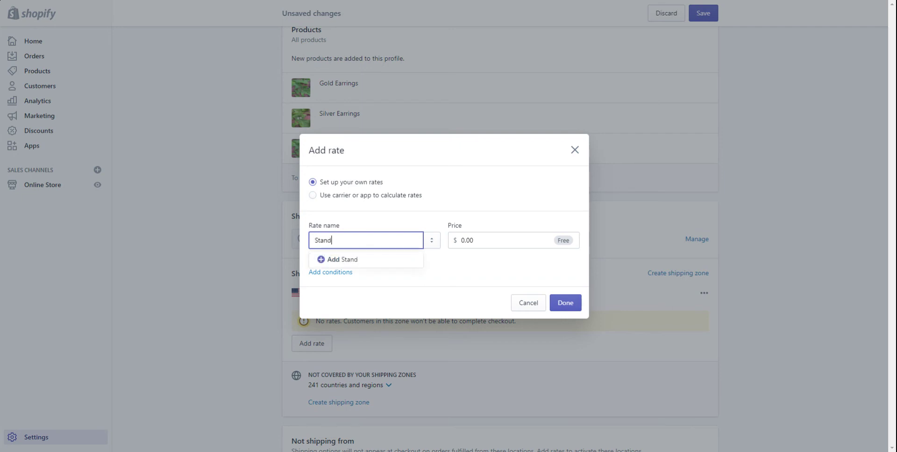
text(ard)
click(355, 260)
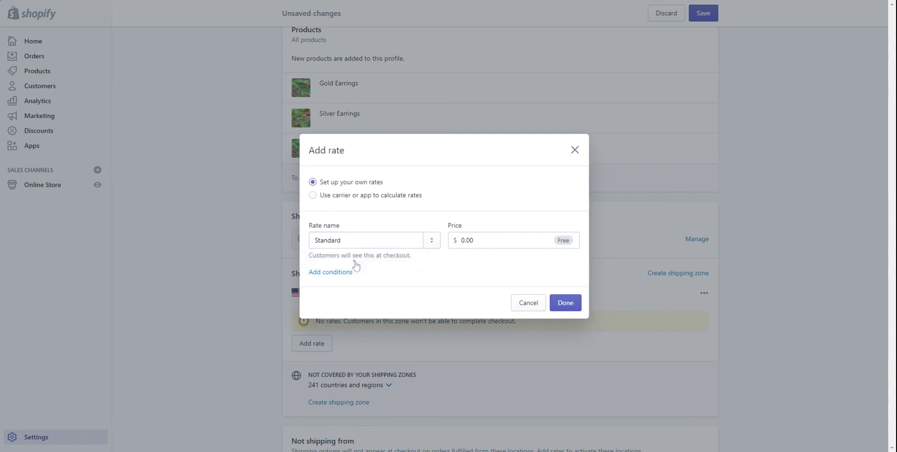
click(487, 241)
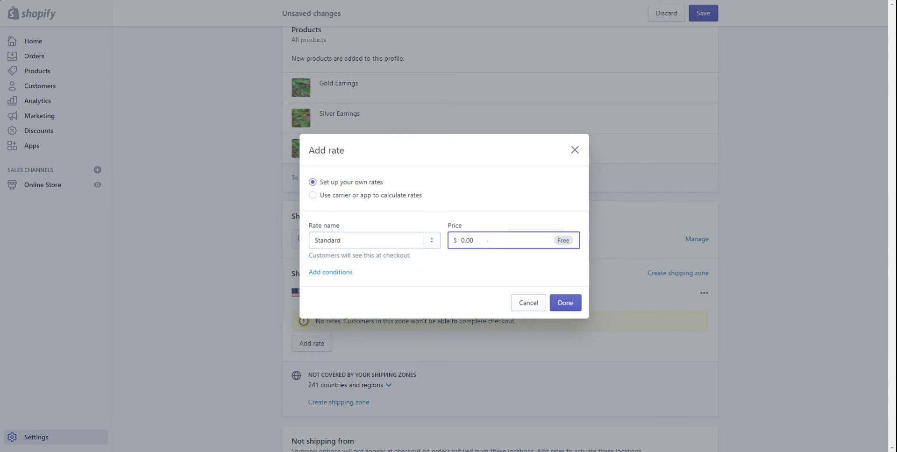
click(332, 272)
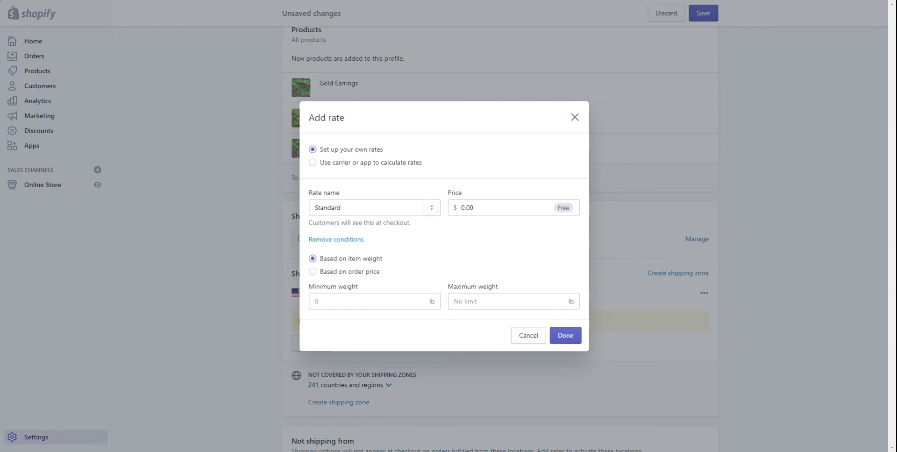
click(336, 272)
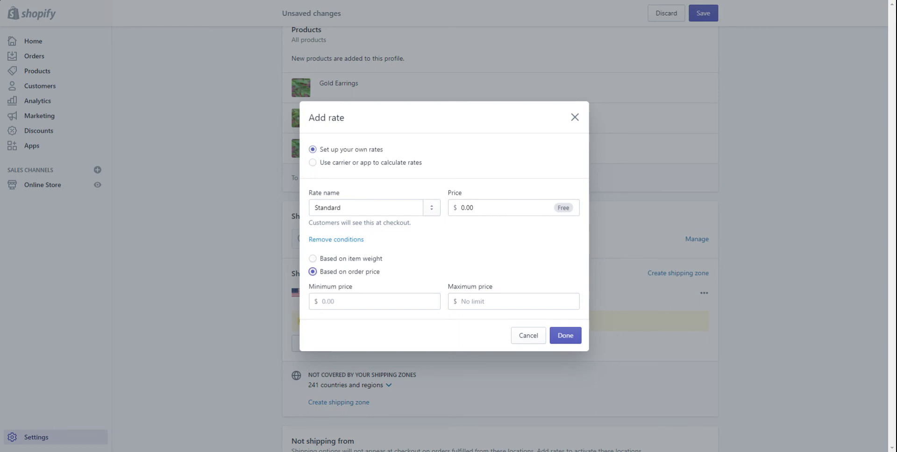
click(514, 302)
text(2)
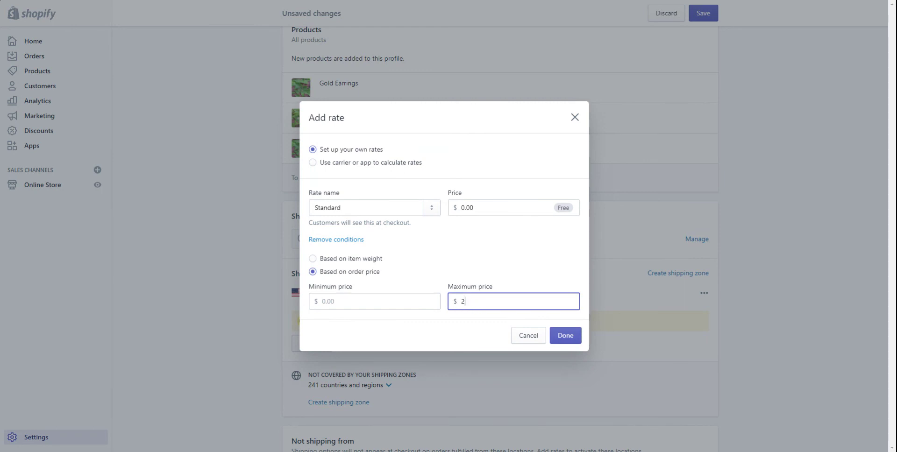
text(4.99)
click(451, 208)
text(5)
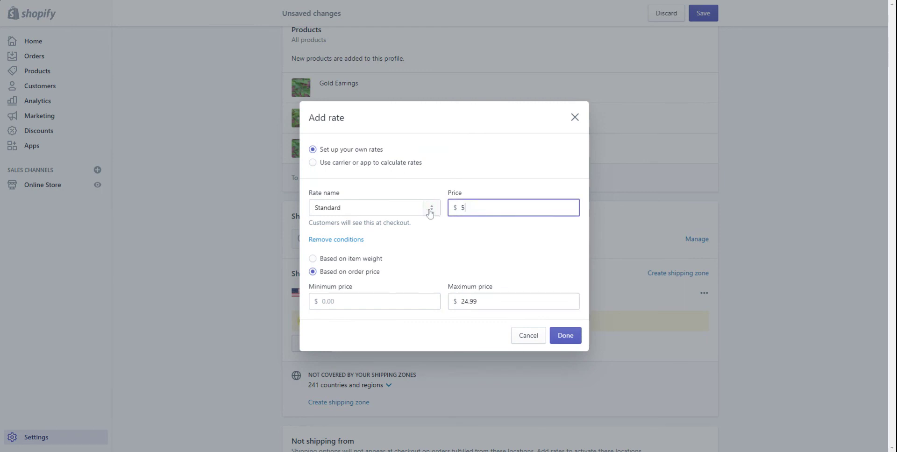
click(470, 236)
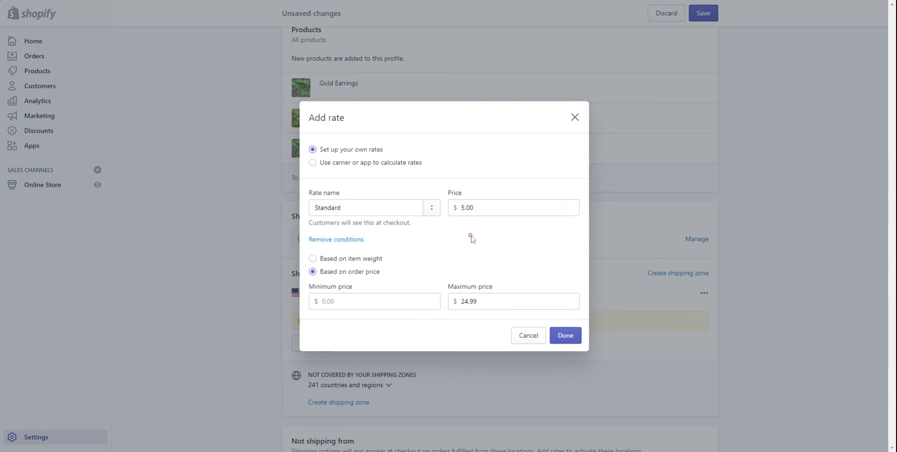
click(565, 336)
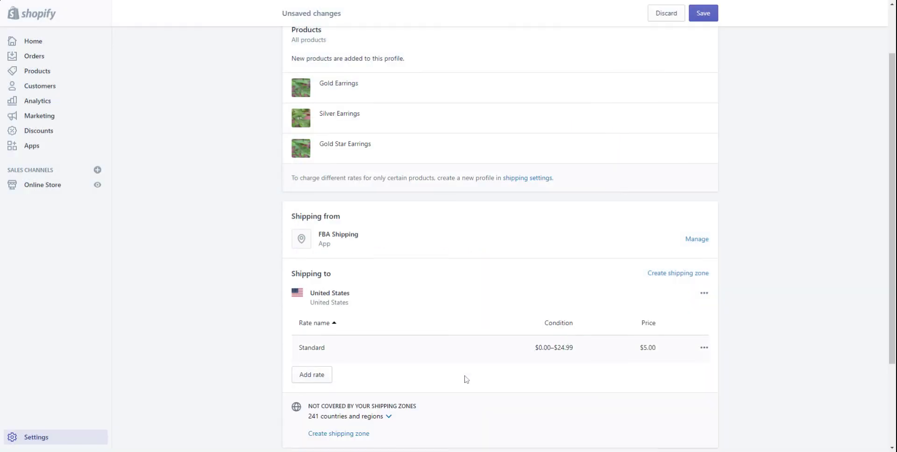
- Start another rate named Standard priced at $8.00
click(312, 376)
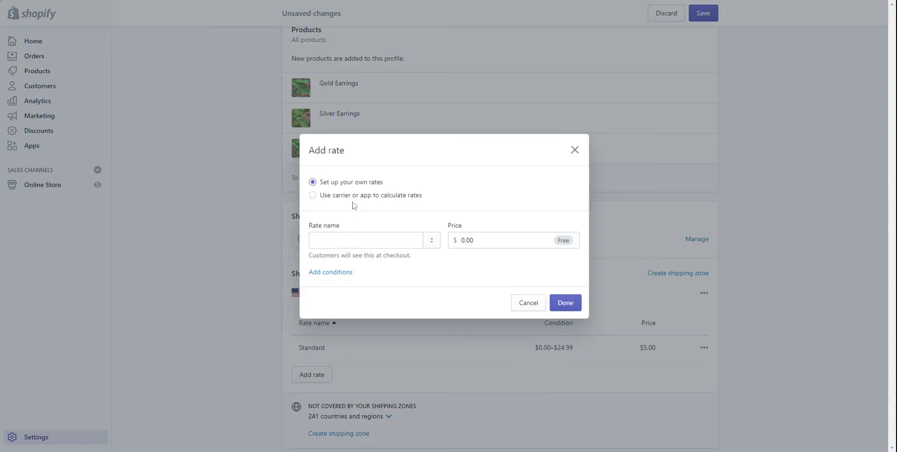
click(325, 241)
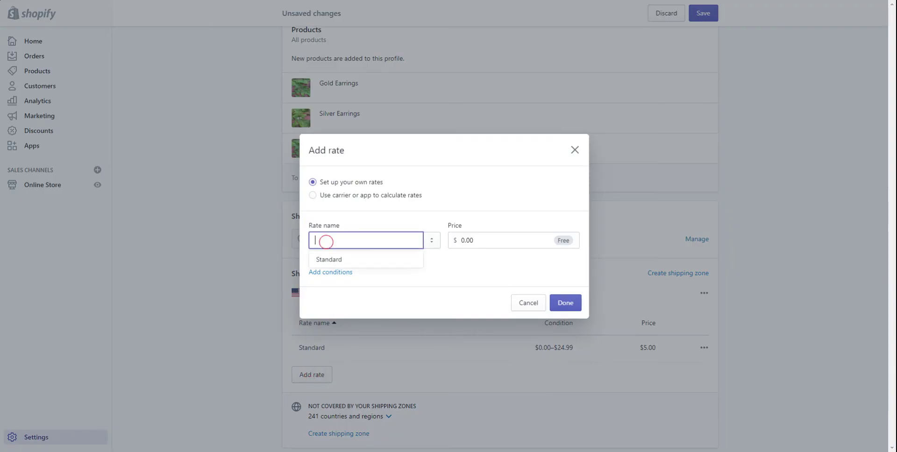
text(Stand)
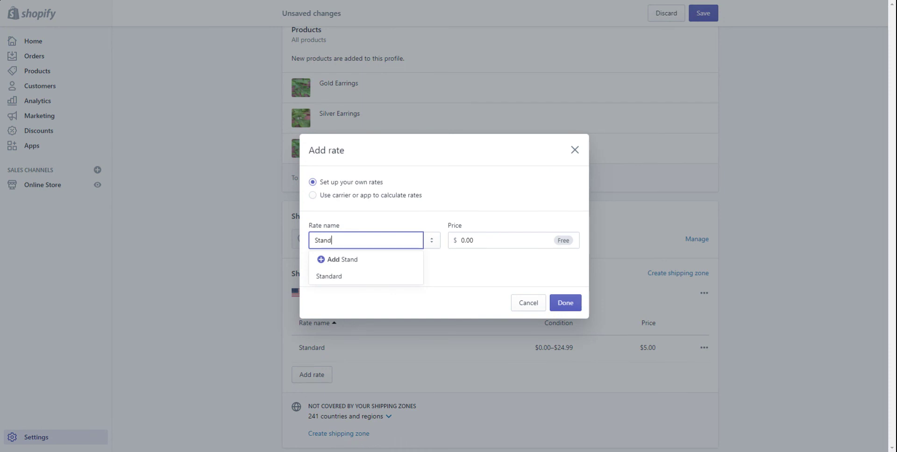
text(ard)
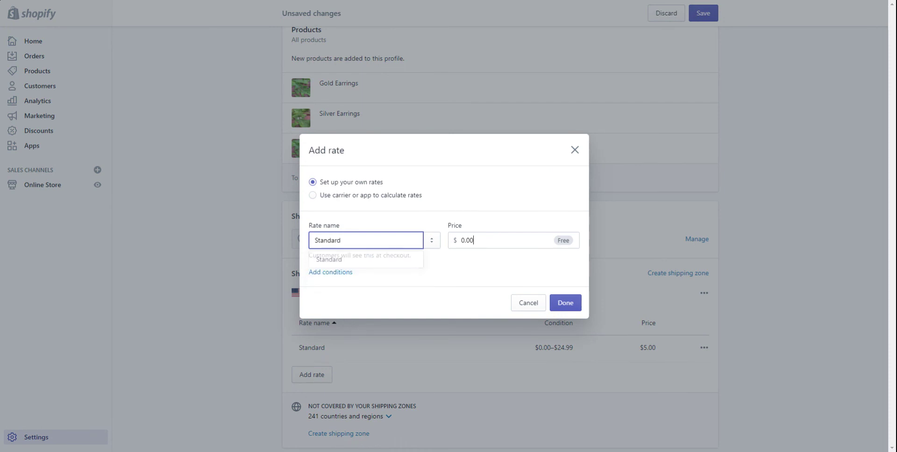
key(Tab)
text(8)
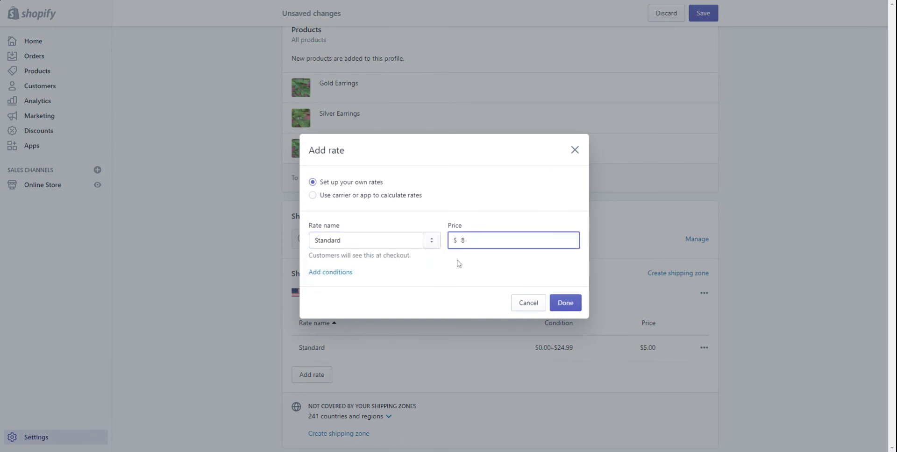
click(458, 261)
- Limit the $8 rate to order prices from $25 to $49.99 and add it to the zone
click(332, 274)
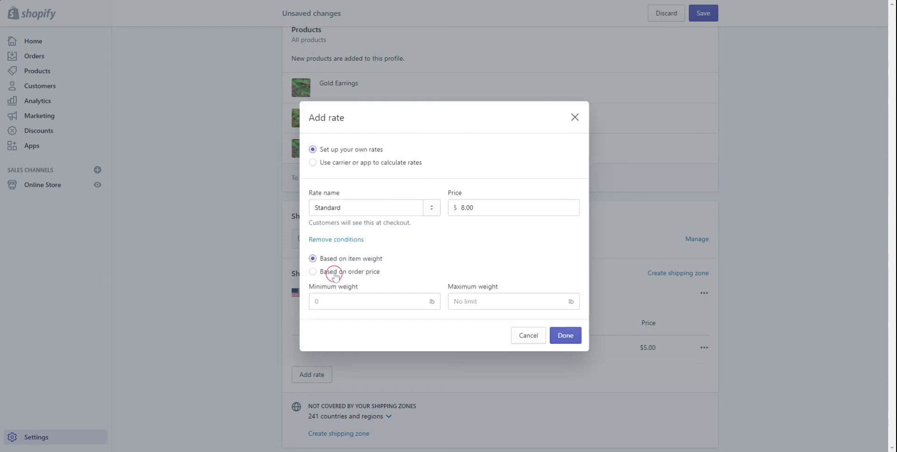
click(332, 273)
click(343, 302)
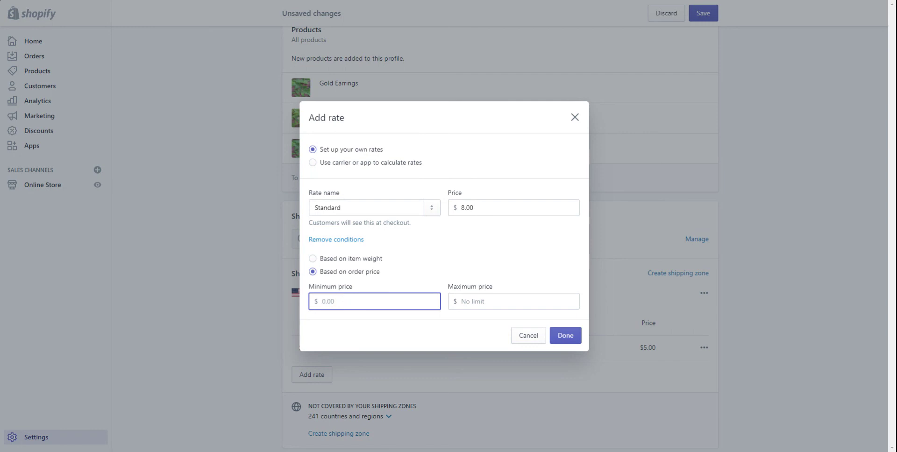
text(25)
click(487, 301)
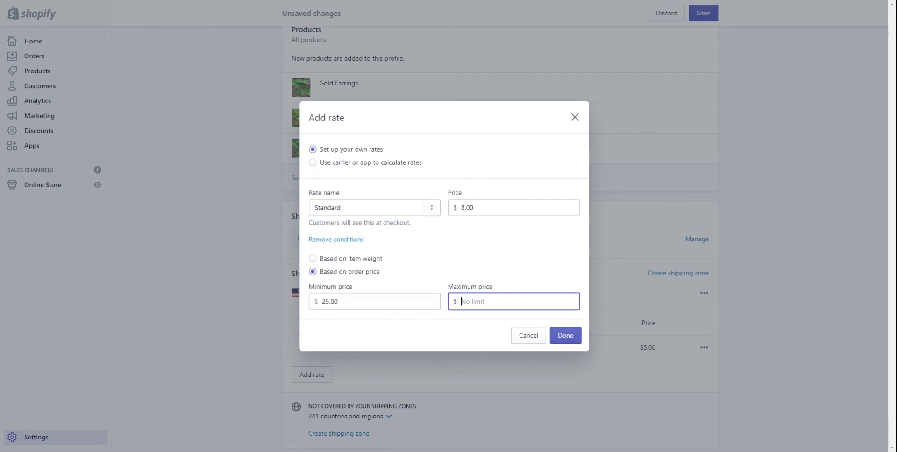
text(49.99)
click(568, 340)
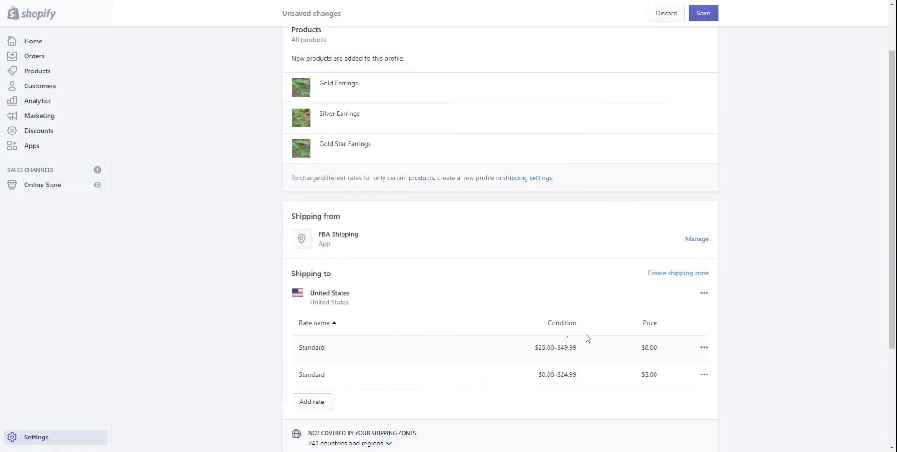
- Add a third Standard rate at $0 price for orders of $50 and above
click(303, 406)
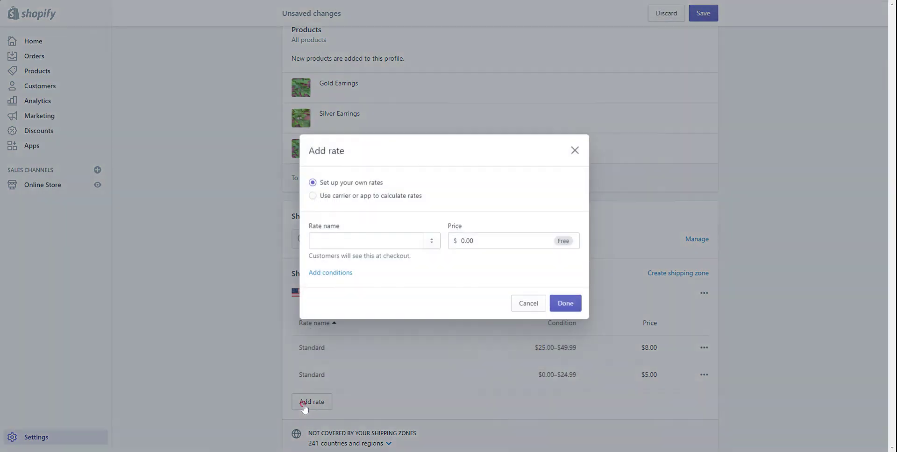
click(343, 240)
text(tar)
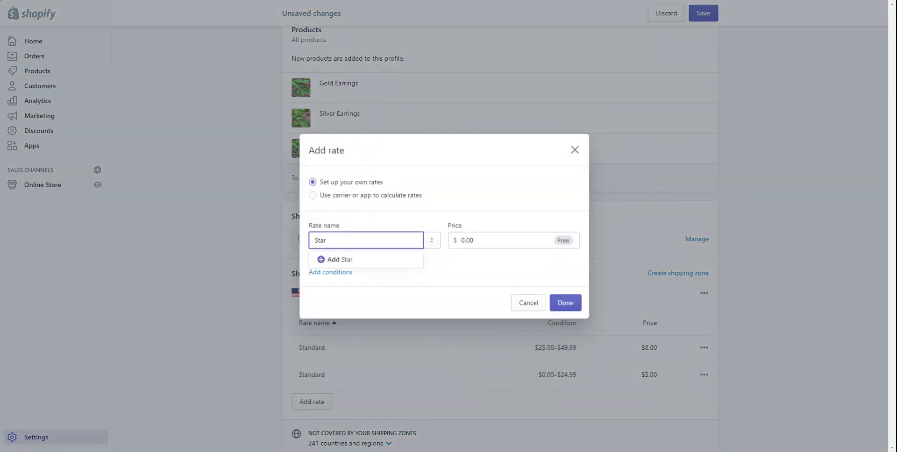
key(BackSpace)
text(ndard)
click(331, 274)
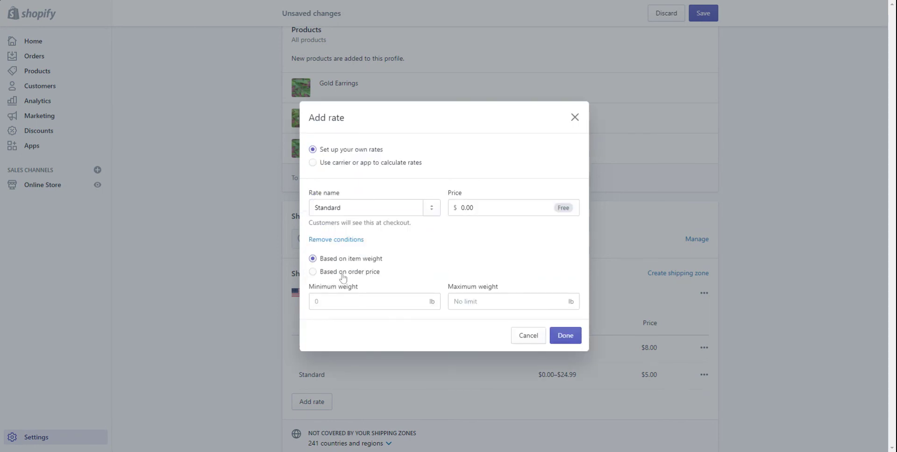
click(343, 273)
click(353, 302)
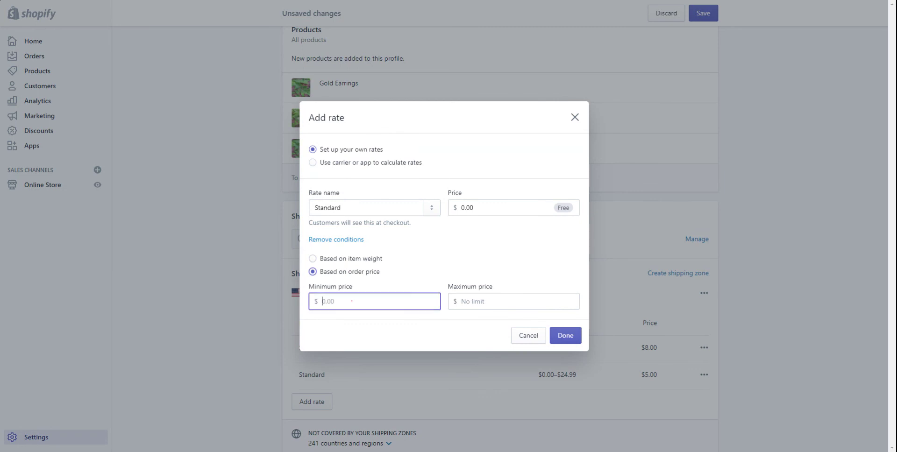
text(50)
click(483, 266)
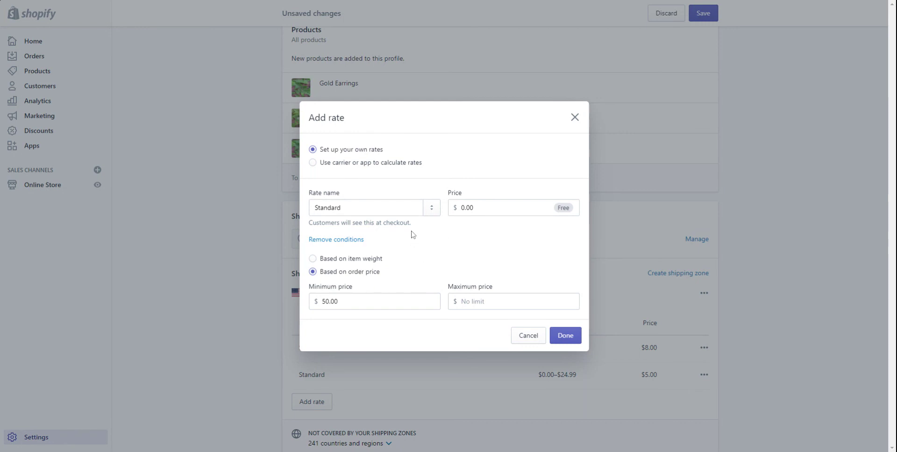
click(562, 336)
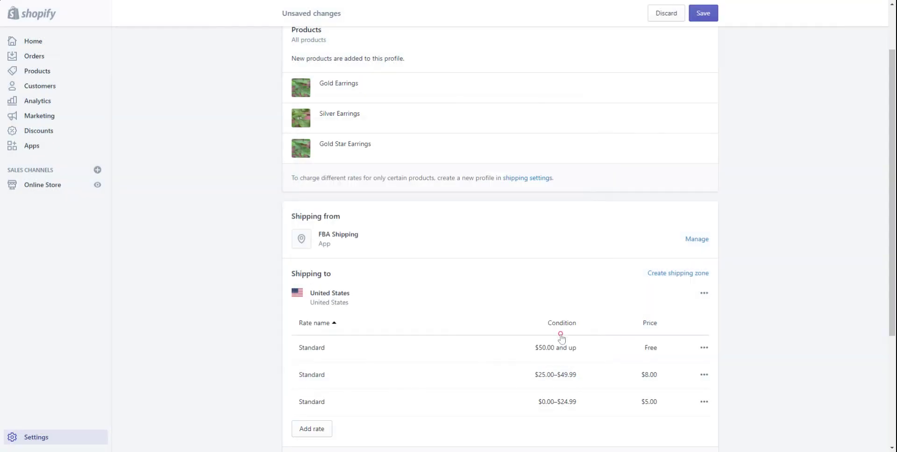
- Save the shipping profile with its three tiered Standard rates
scroll(562, 338, down, 2)
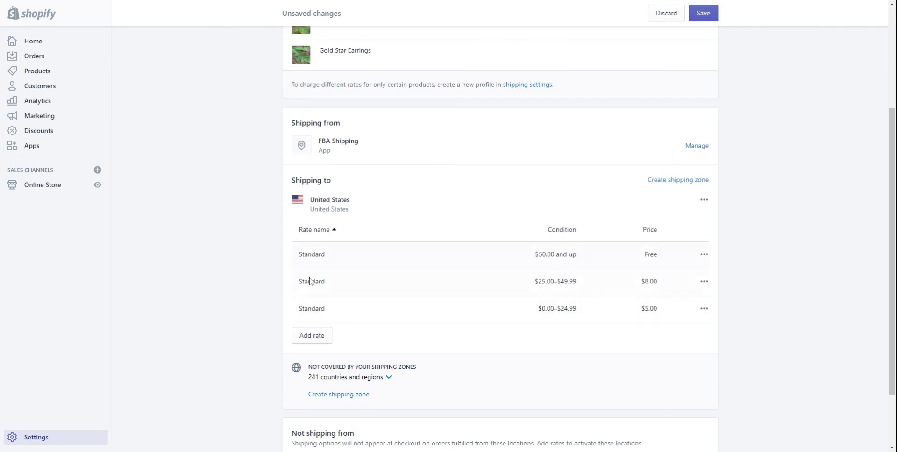
scroll(330, 351, down, 2)
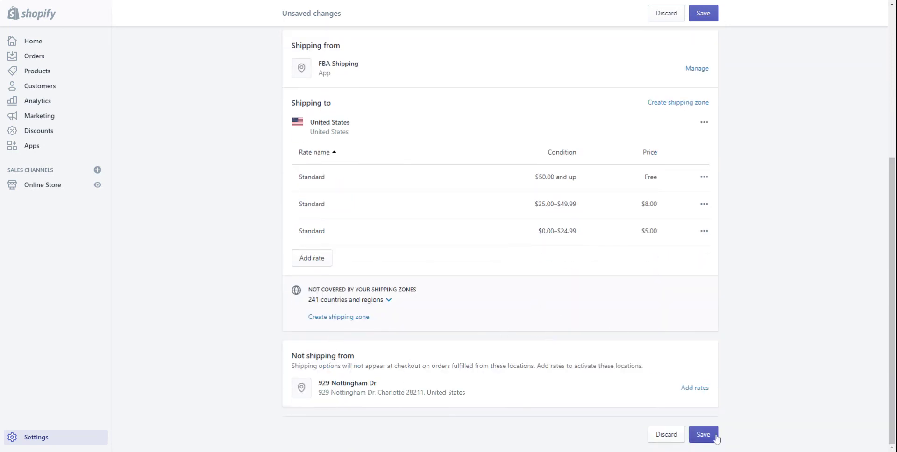
click(701, 439)
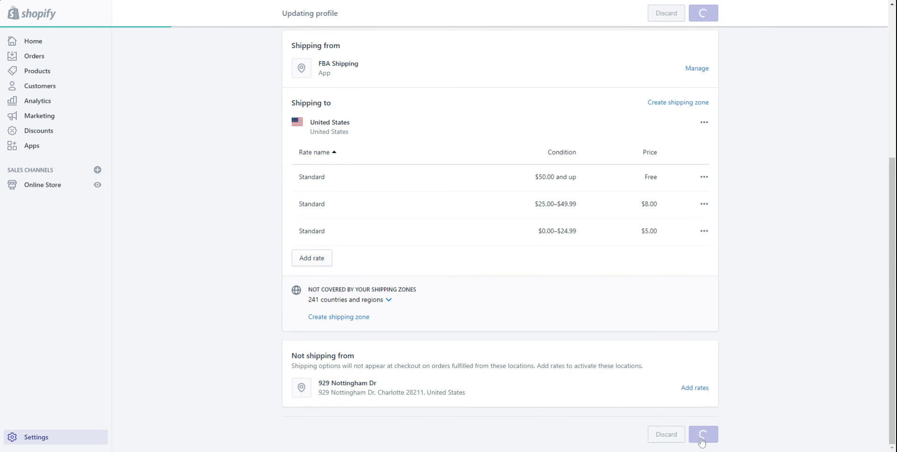